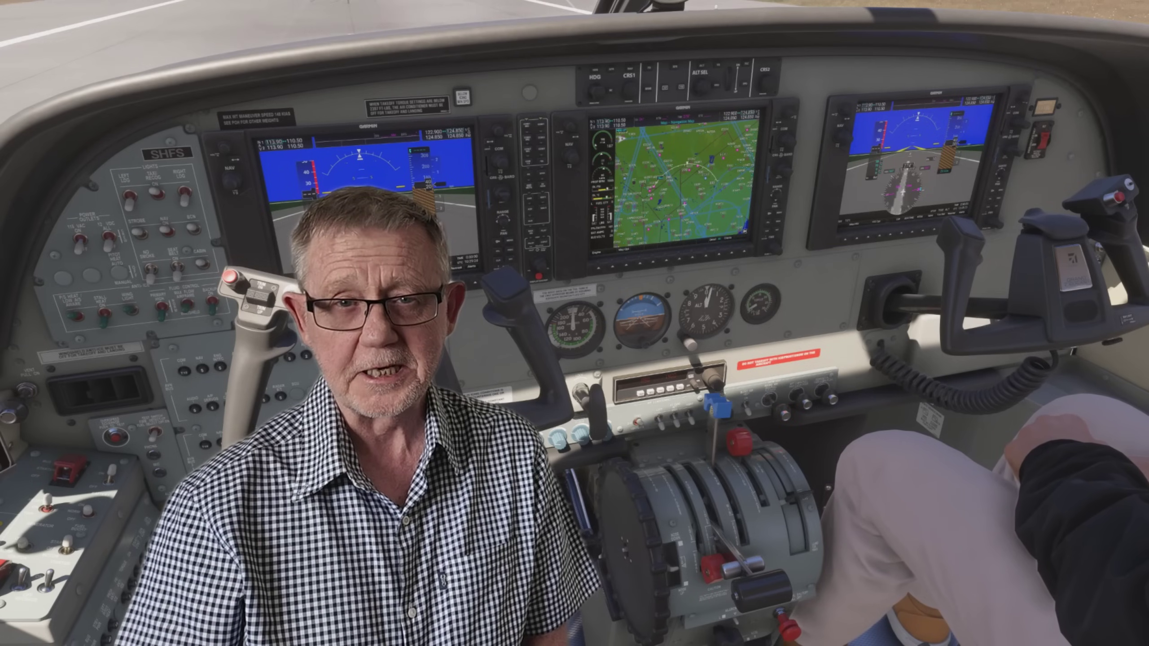
Pause the flight and open the Controls settings showing the Bravo Throttle Quadrant presets.
key("Escape")
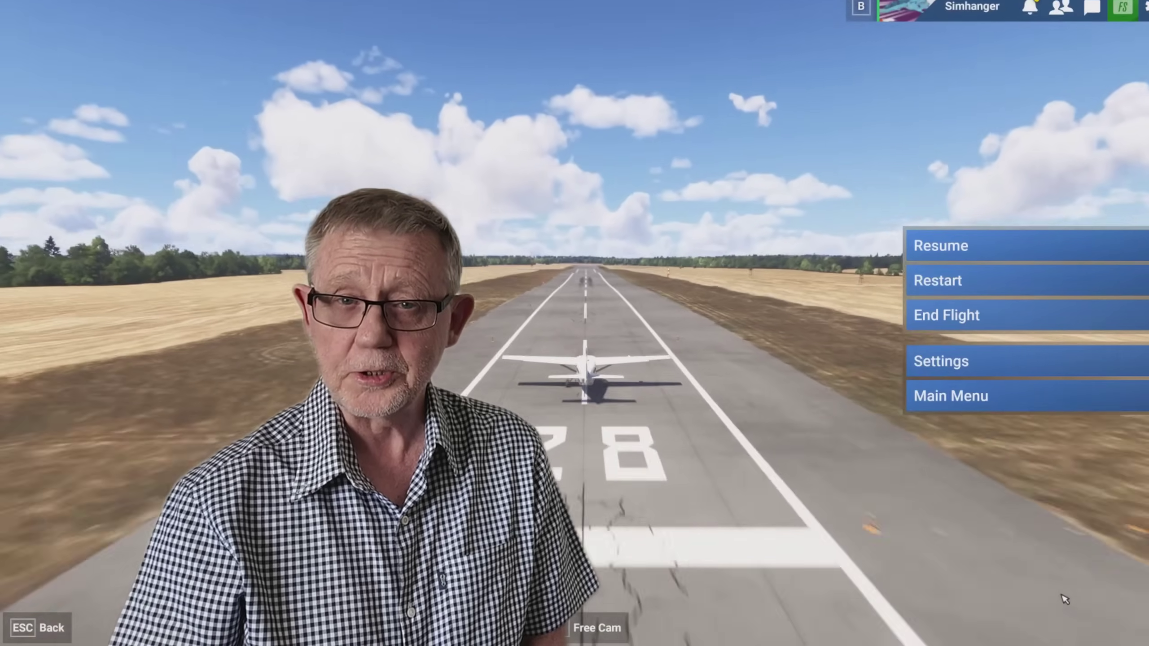
left_click(945, 362)
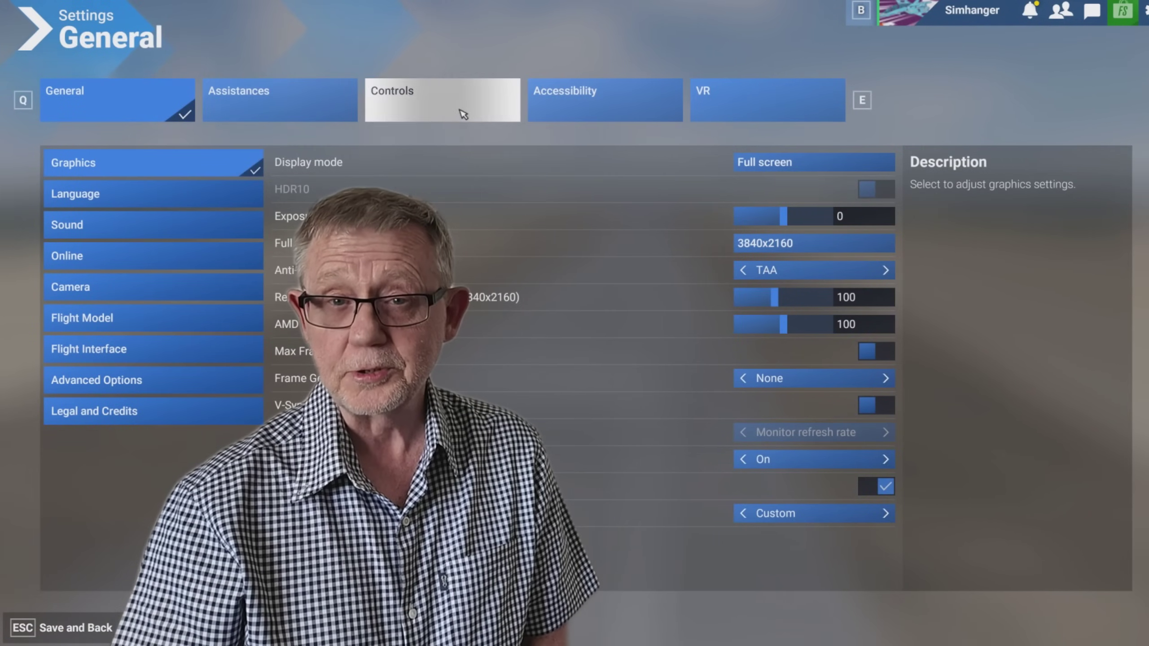
left_click(461, 111)
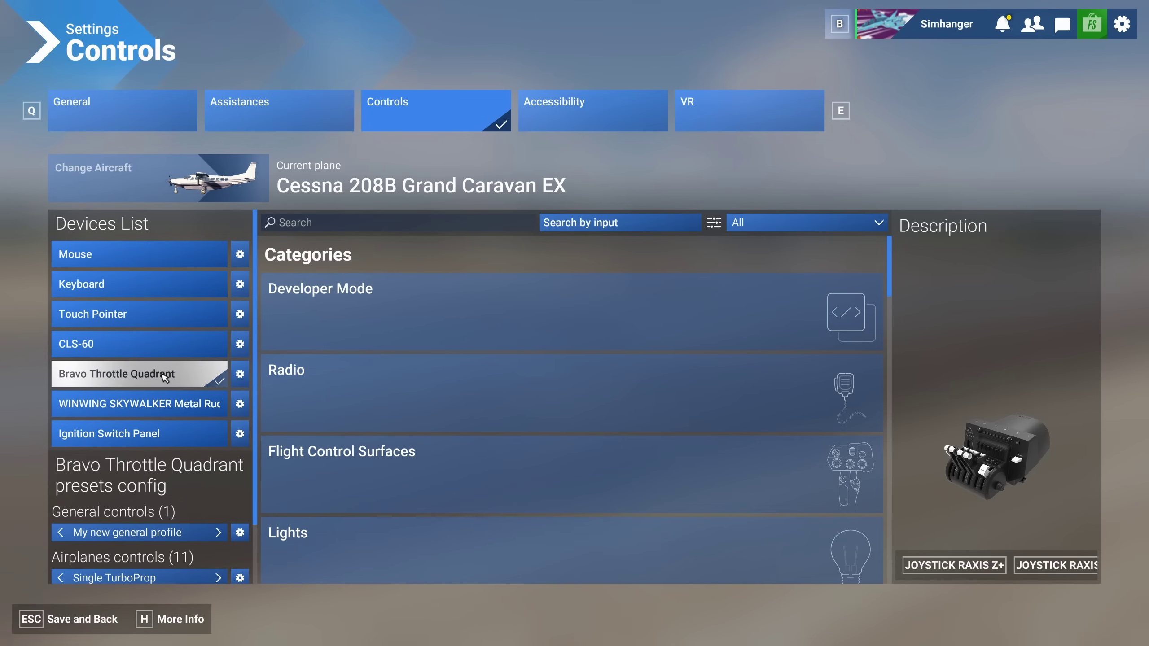
left_click_drag(254, 344, 252, 435)
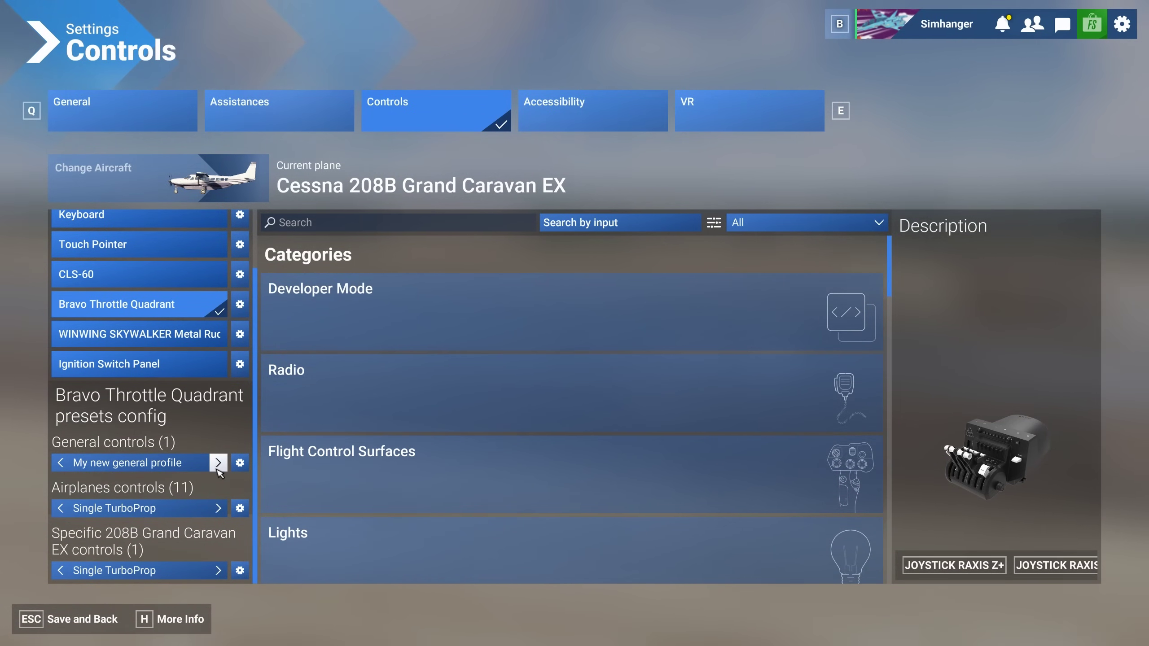
left_click(242, 508)
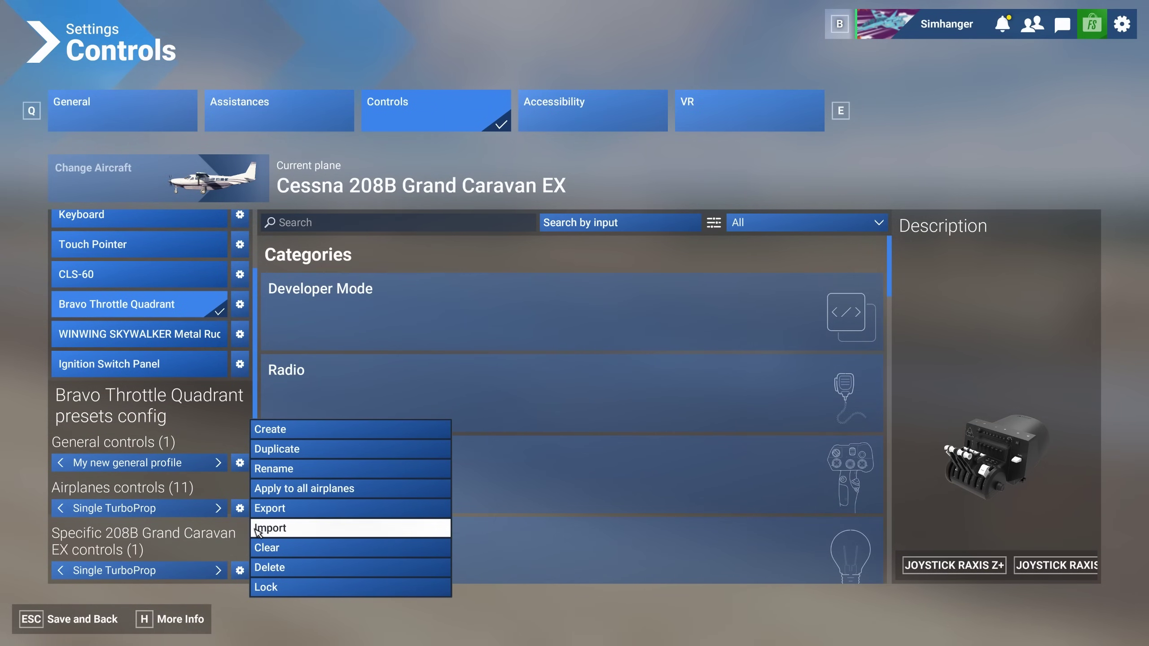
left_click(241, 543)
left_click(240, 570)
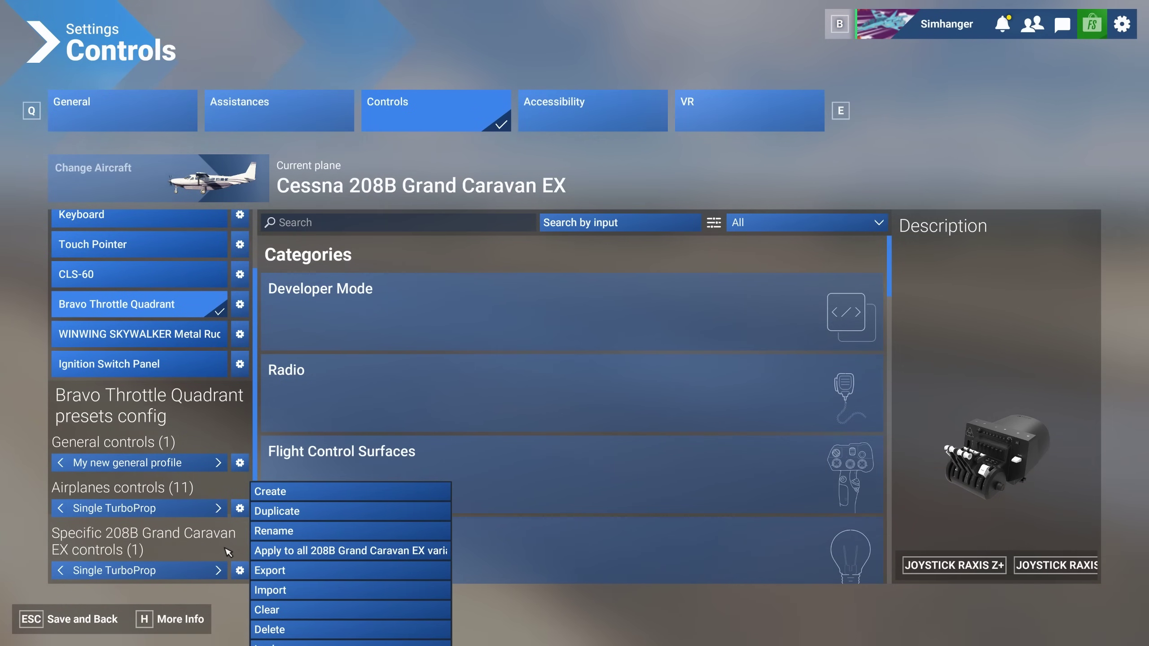
left_click(242, 463)
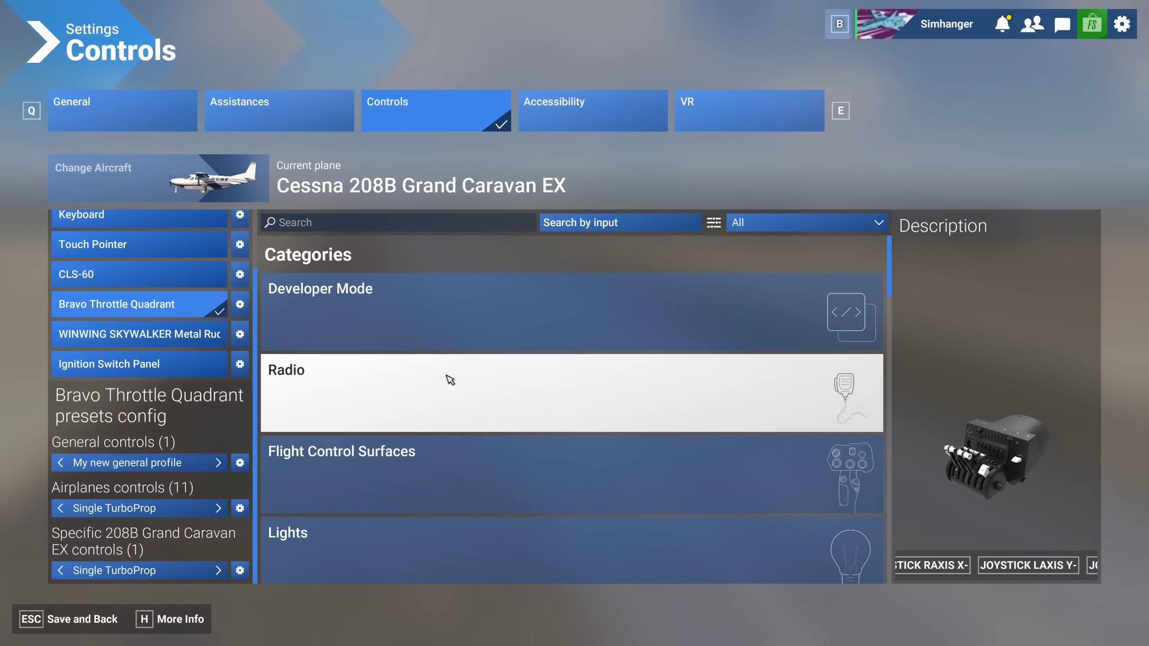
Filter the Bravo Throttle Quadrant bindings to Assigned, review them, and open the Single TurboProp options.
left_click(854, 225)
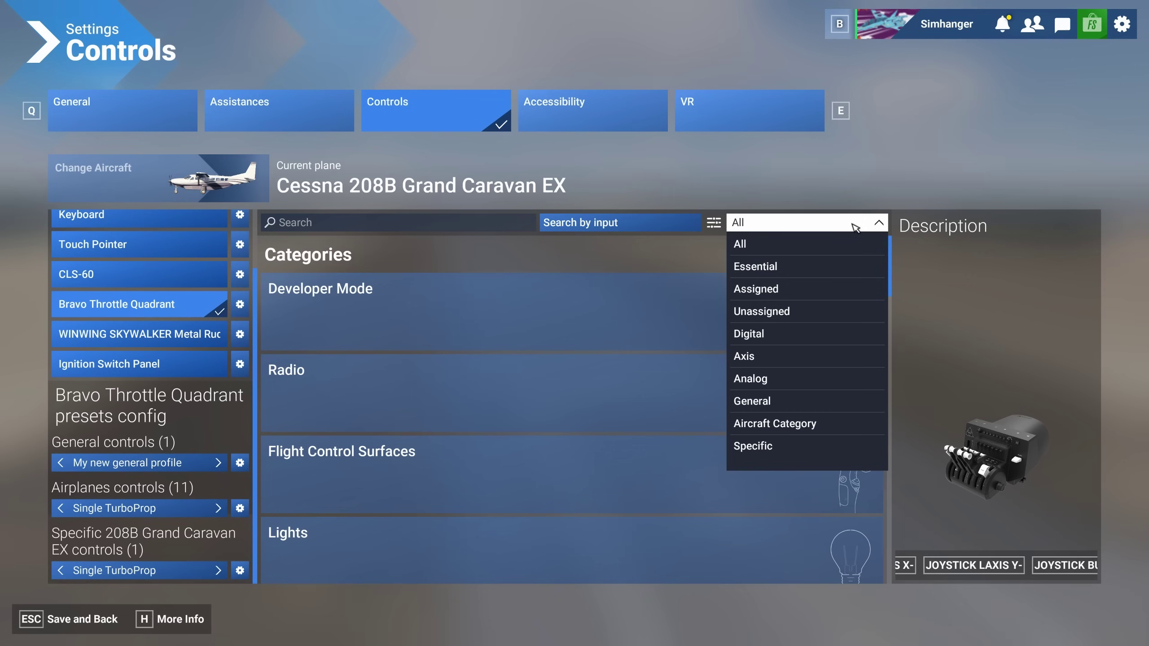
left_click(792, 288)
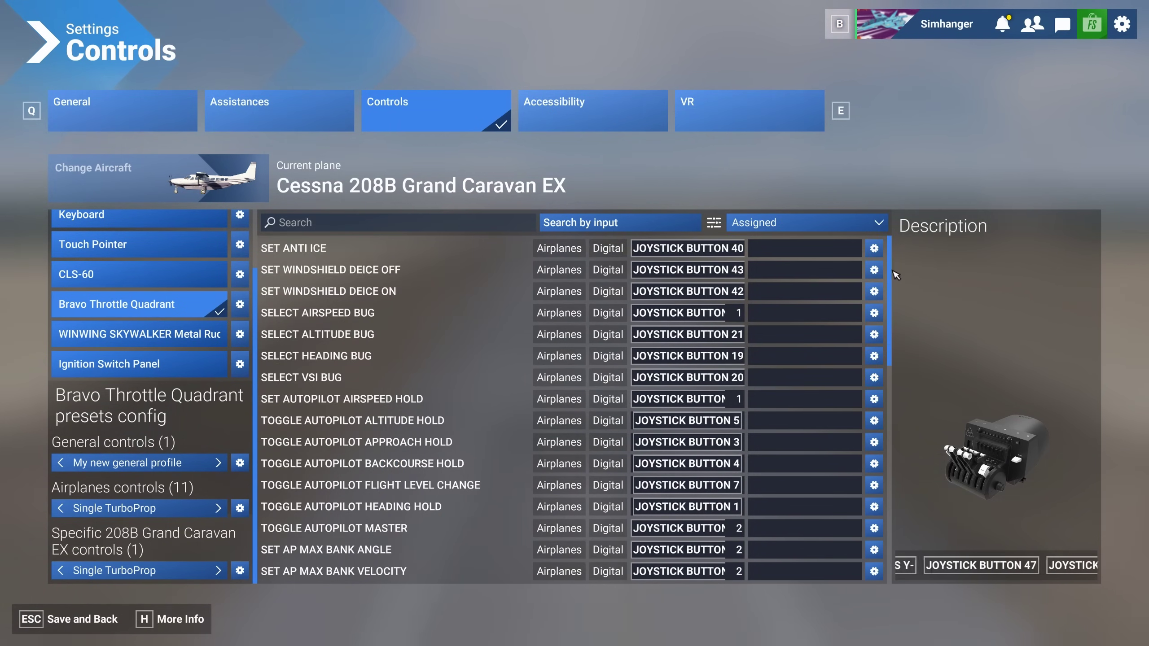
left_click_drag(888, 273, 893, 502)
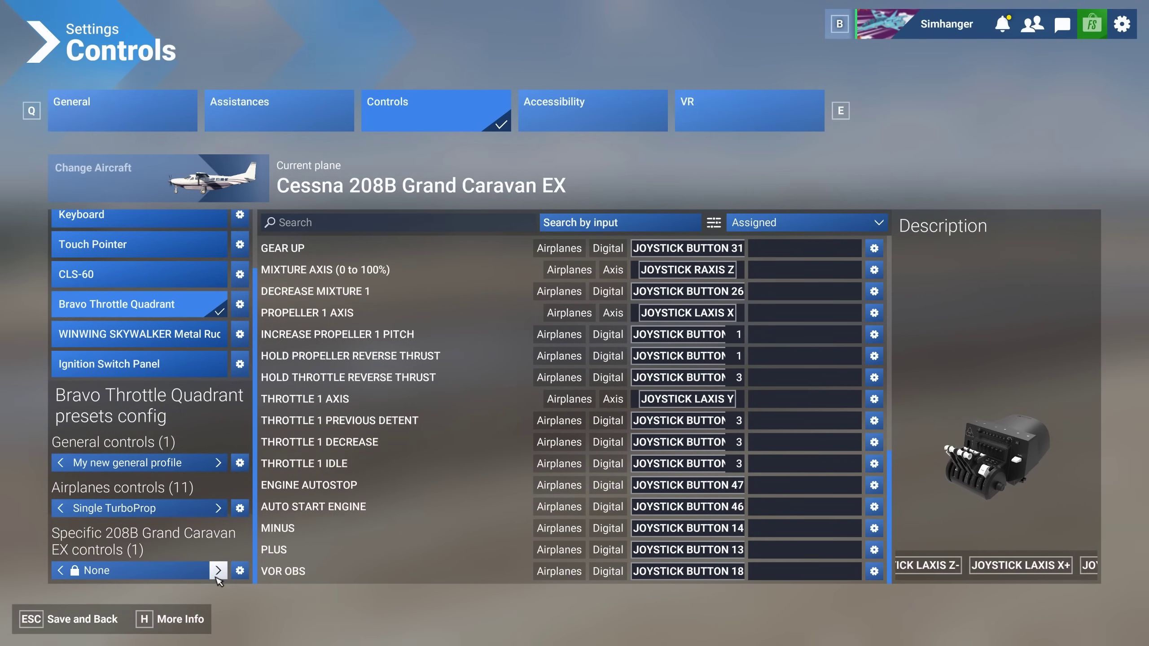
scroll(331, 561, "down", 1)
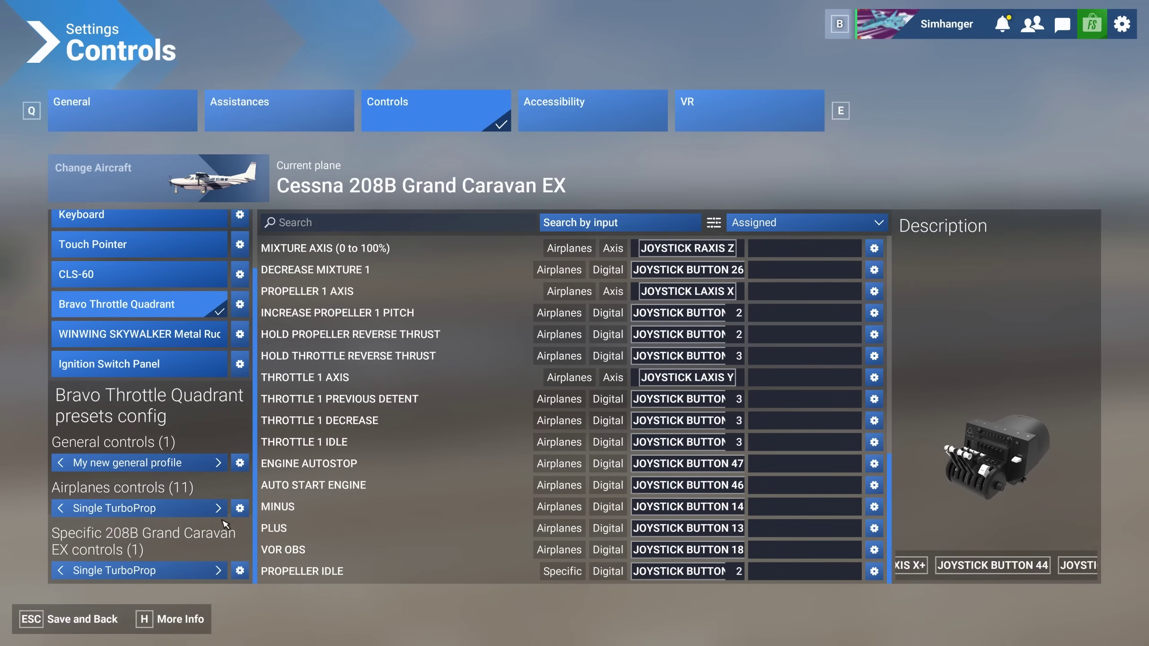
left_click(240, 509)
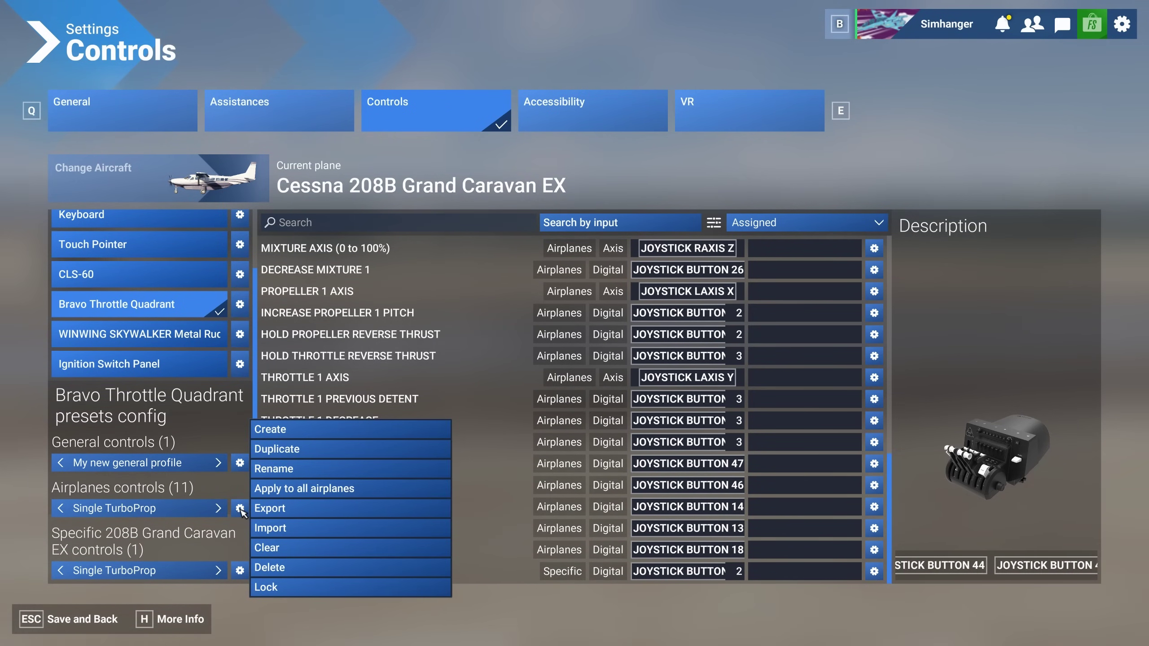
Export the Single TurboProp profile as Single TurboProp.xml into I:\Controller Profiles.
left_click(294, 508)
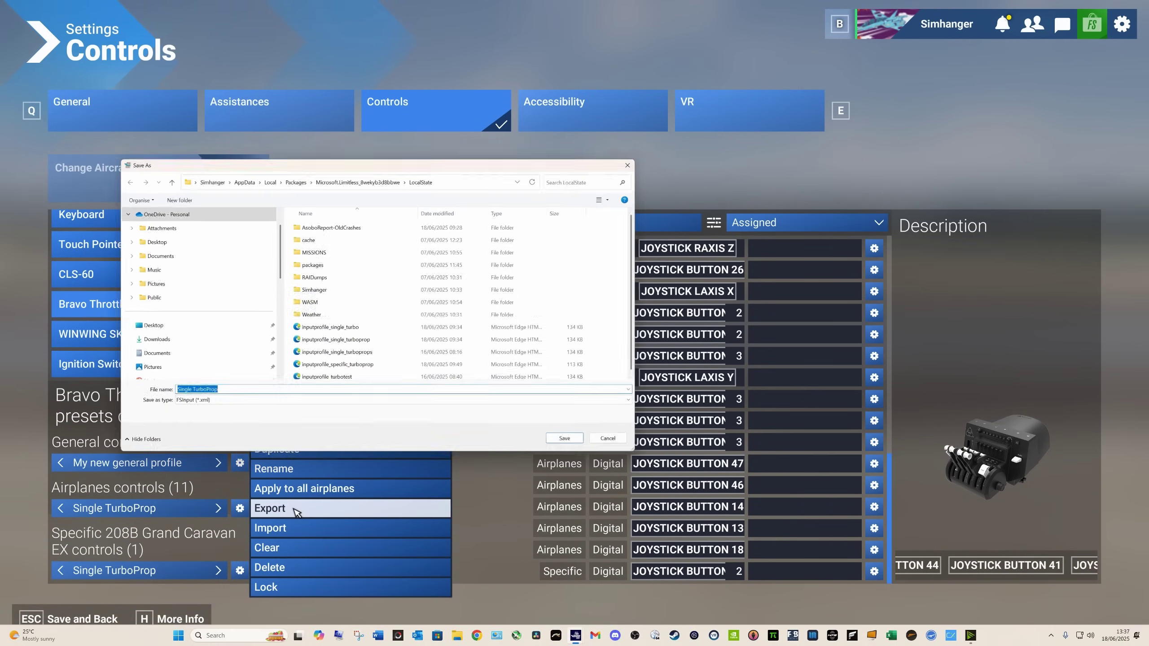
scroll(224, 353, "down", 5)
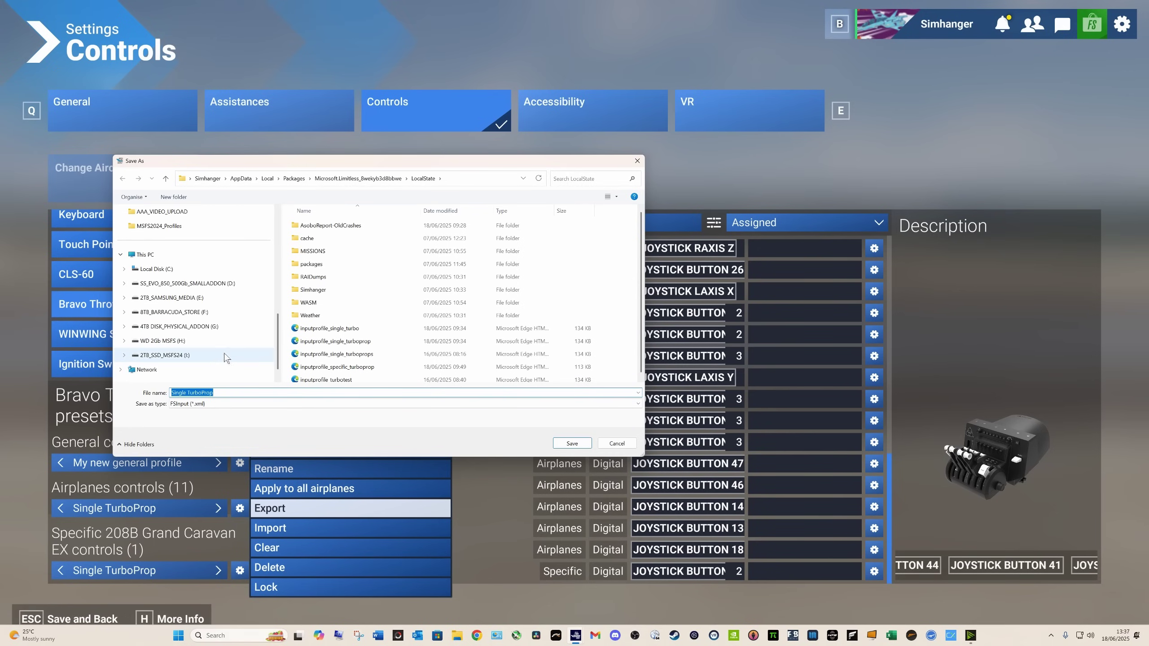
left_click(185, 359)
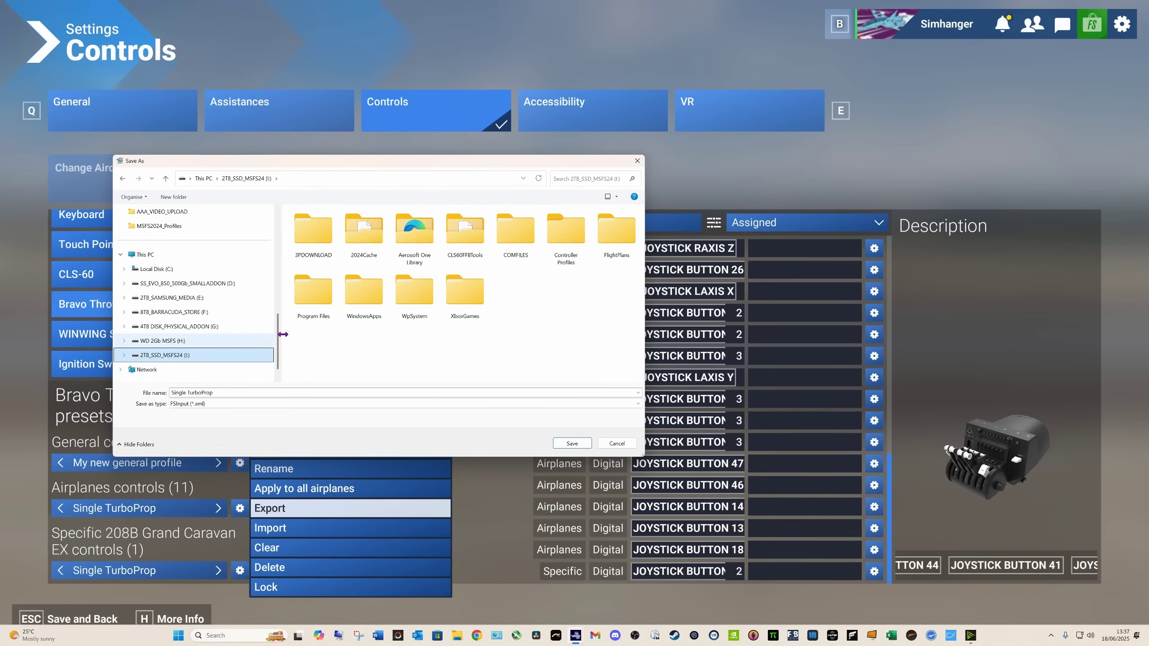
double_click(566, 237)
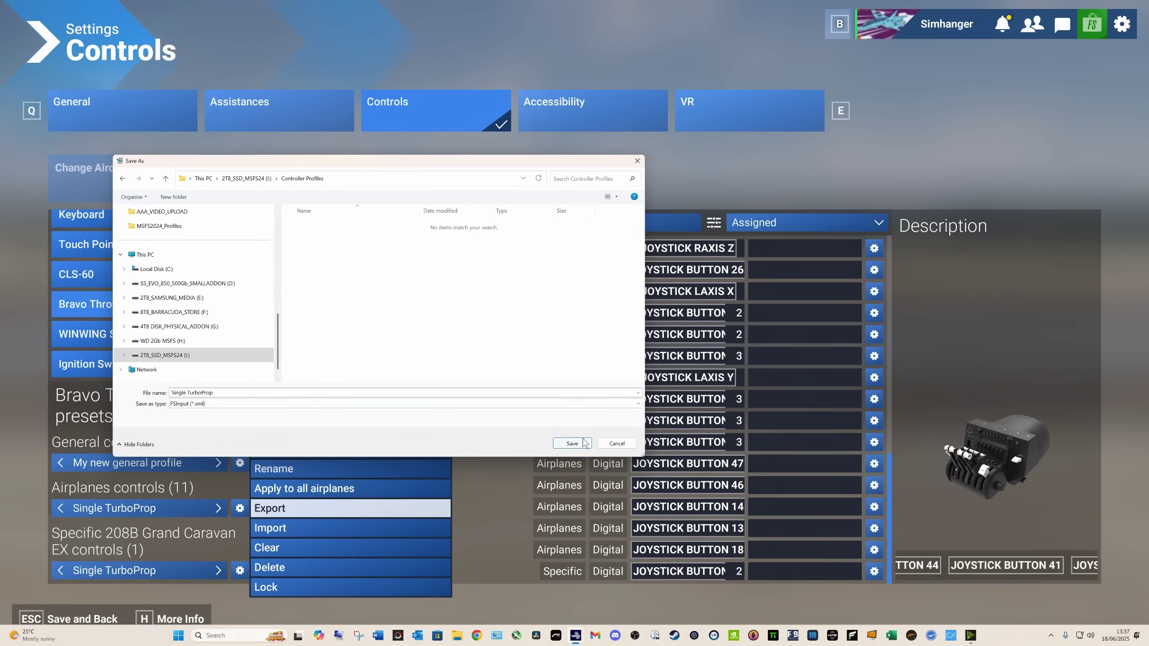
left_click(572, 444)
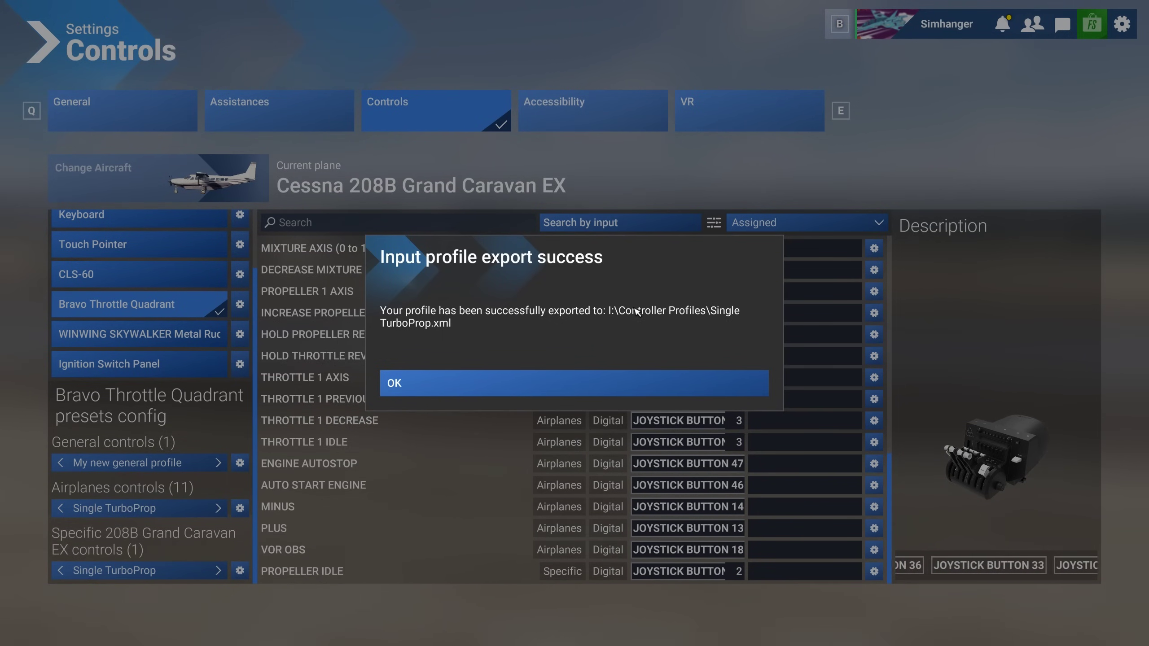
left_click(495, 392)
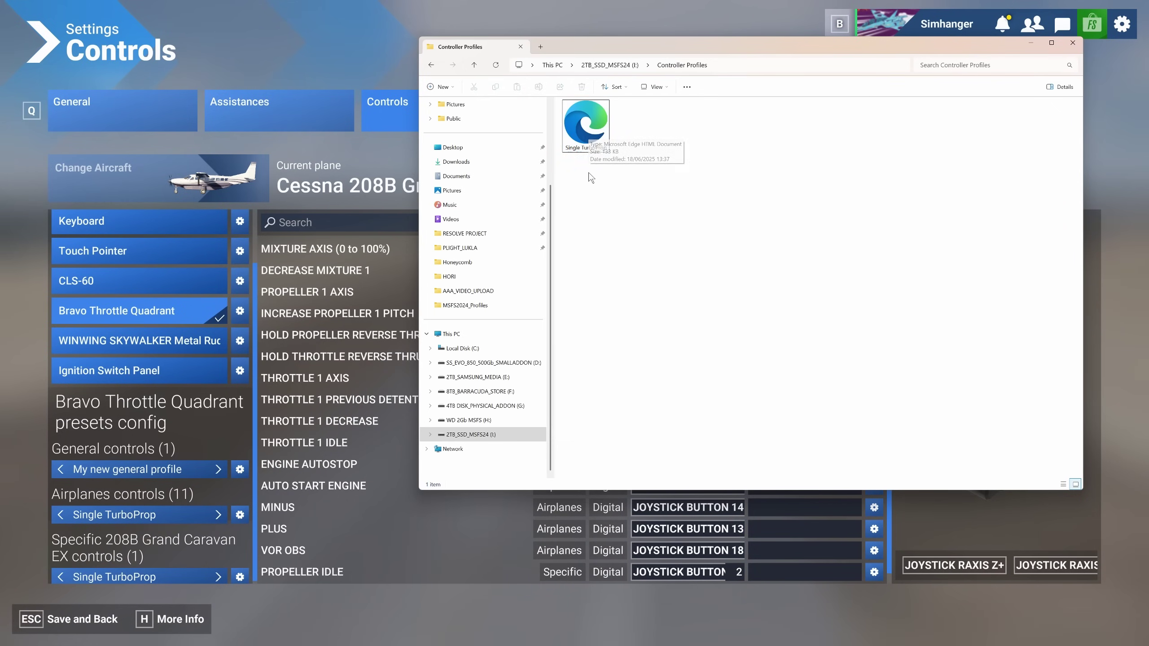
Open the exported Single TurboProp.xml file in Notepad.
left_click(591, 131)
right_click(591, 131)
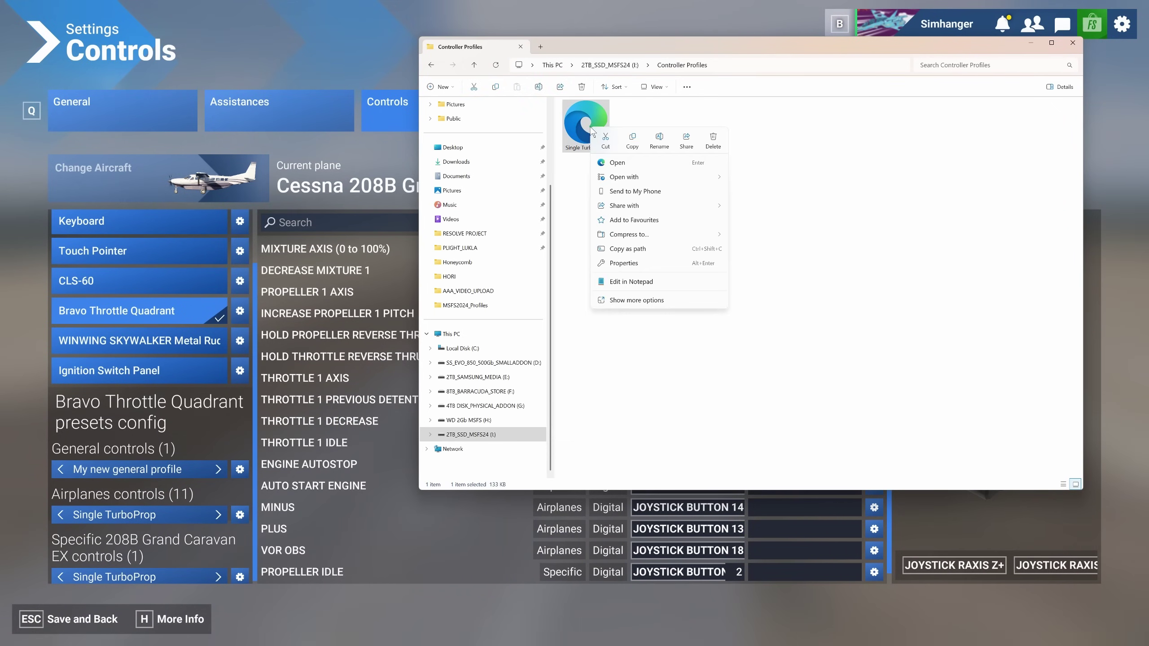
mouse_move(705, 177)
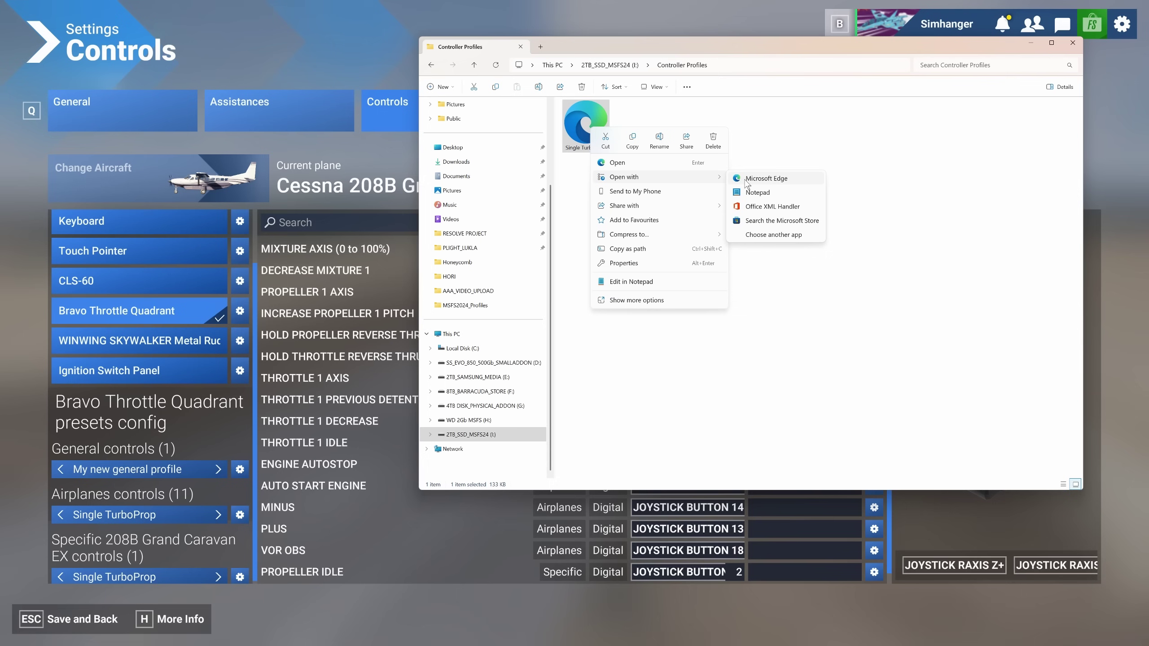
left_click(756, 194)
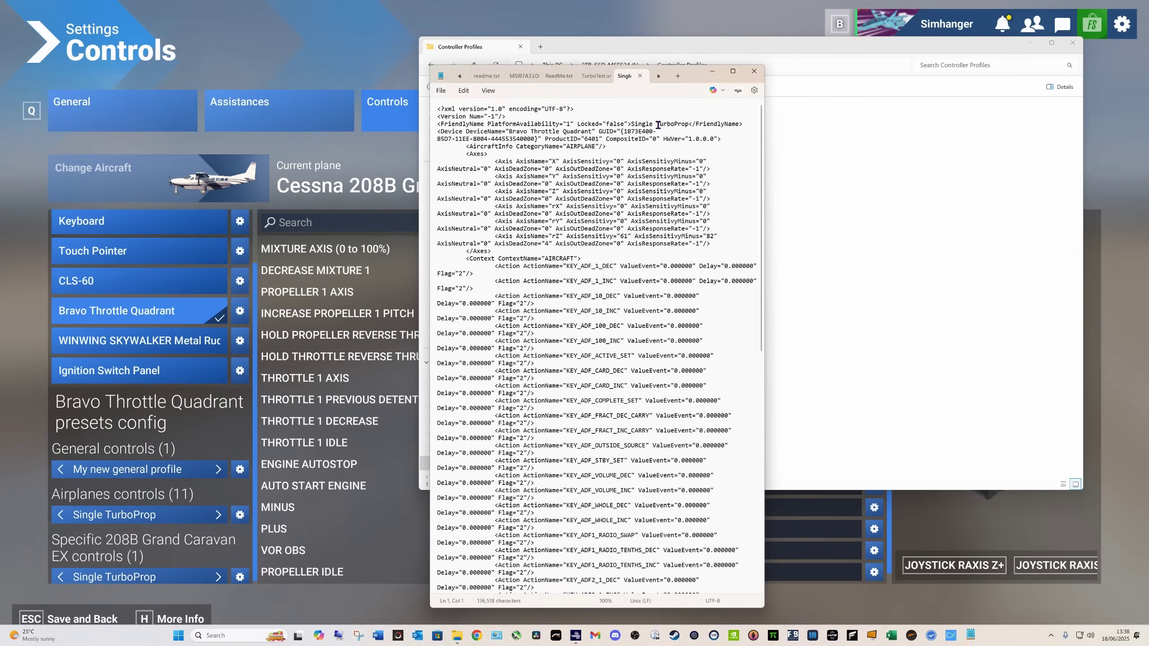
Look through the XML contents, then close Notepad to return to the Controls screen.
scroll(721, 184, "down", 7)
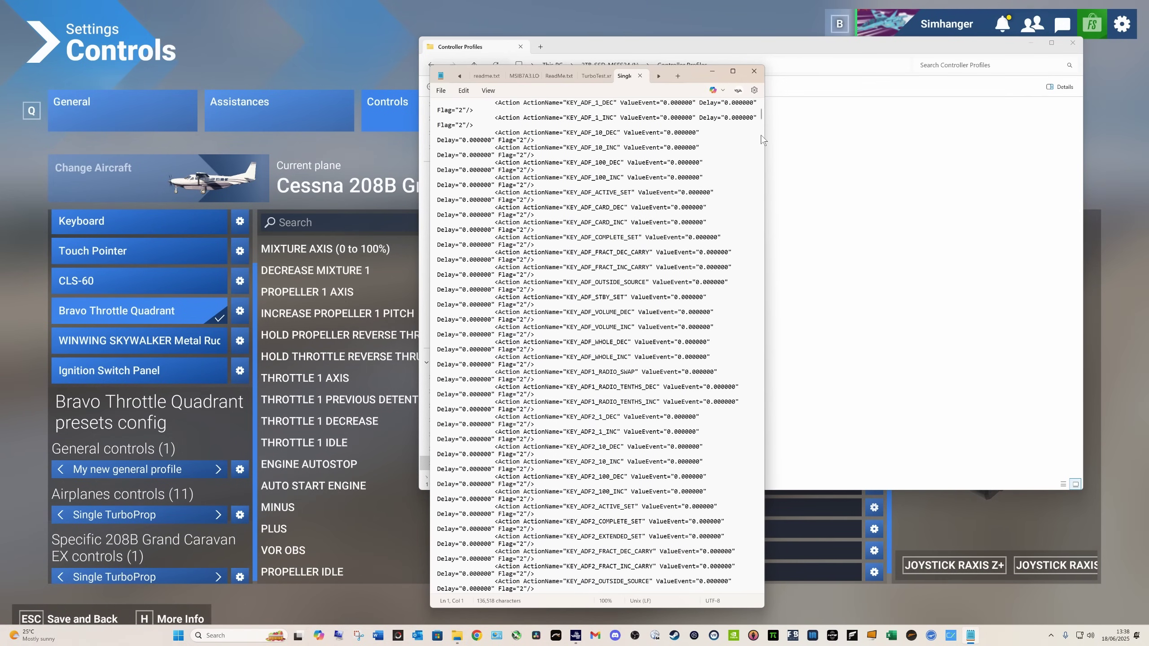
scroll(582, 144, "up", 7)
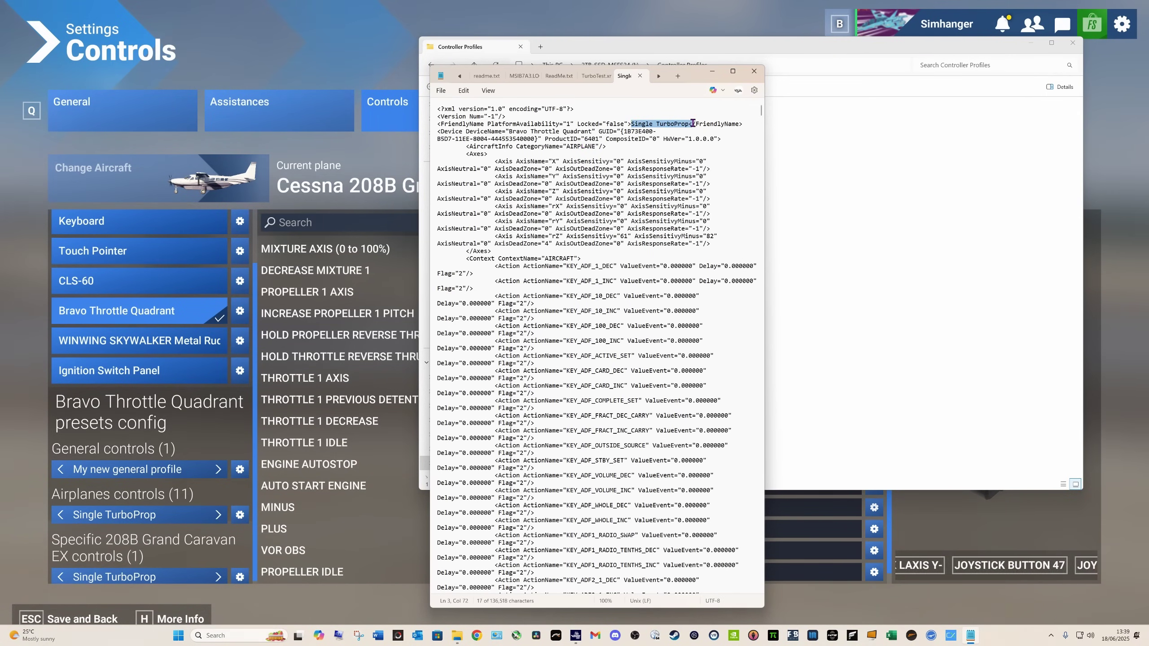
left_click(705, 146)
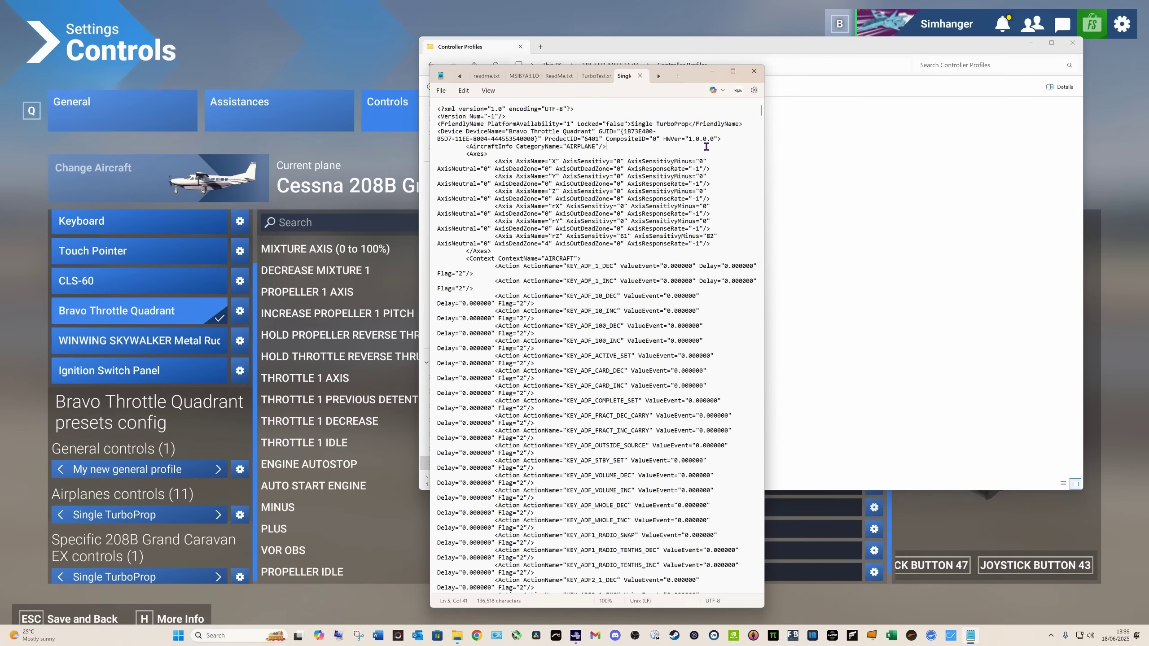
left_click(753, 71)
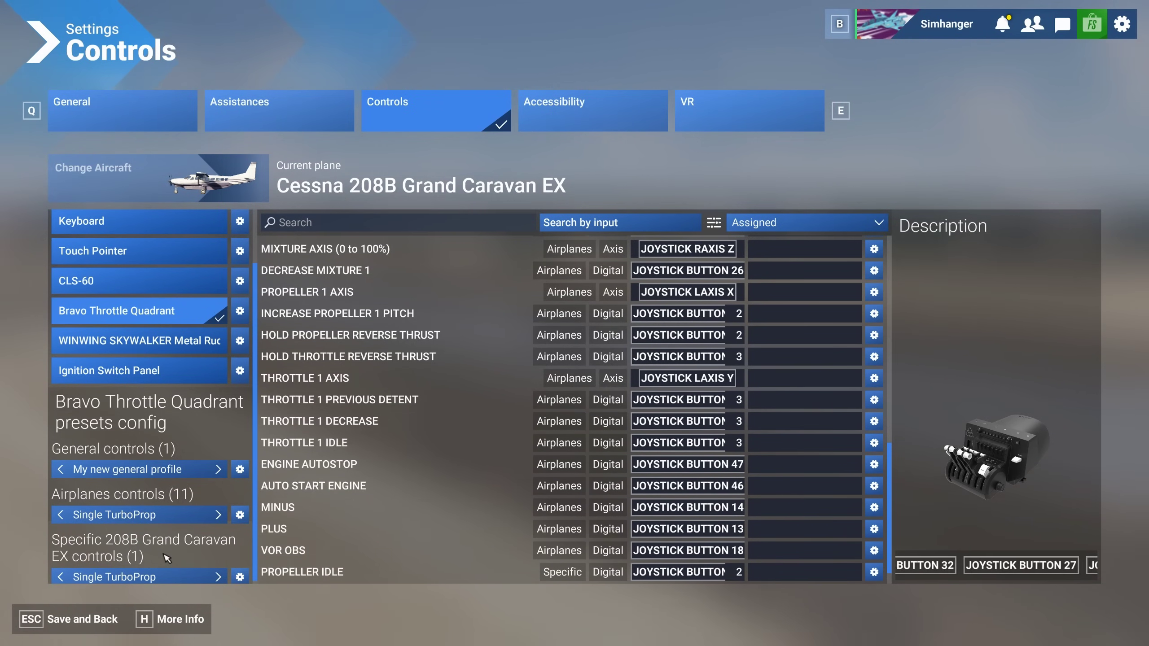
Delete the old Single TurboProp airplane profile.
left_click(239, 516)
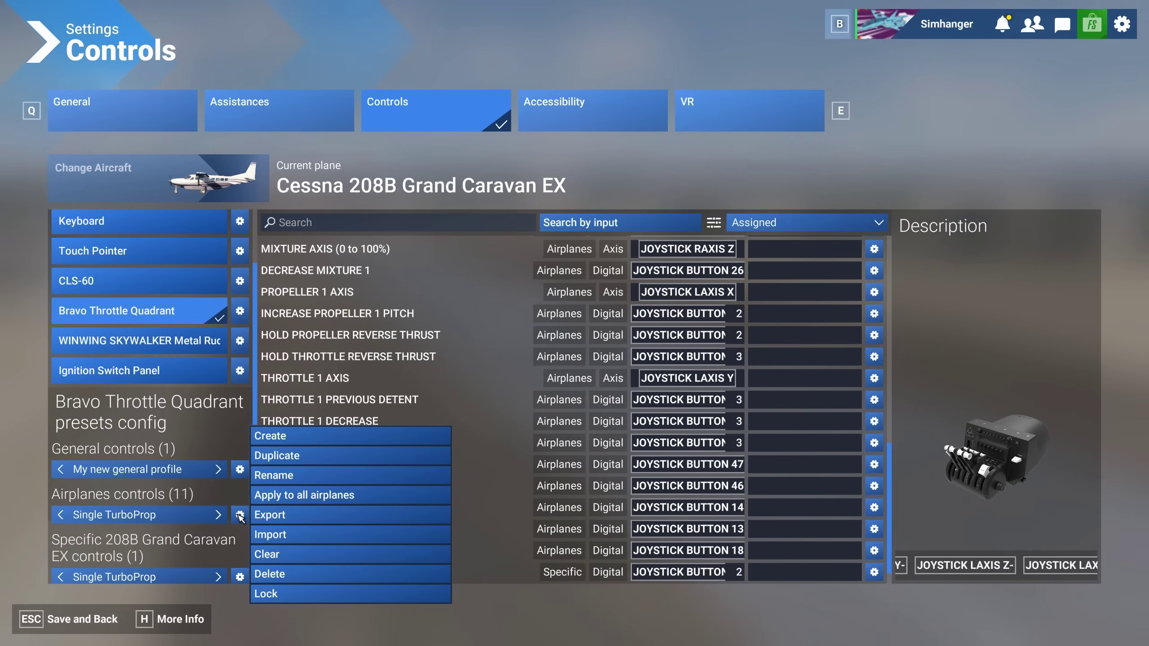
left_click(267, 576)
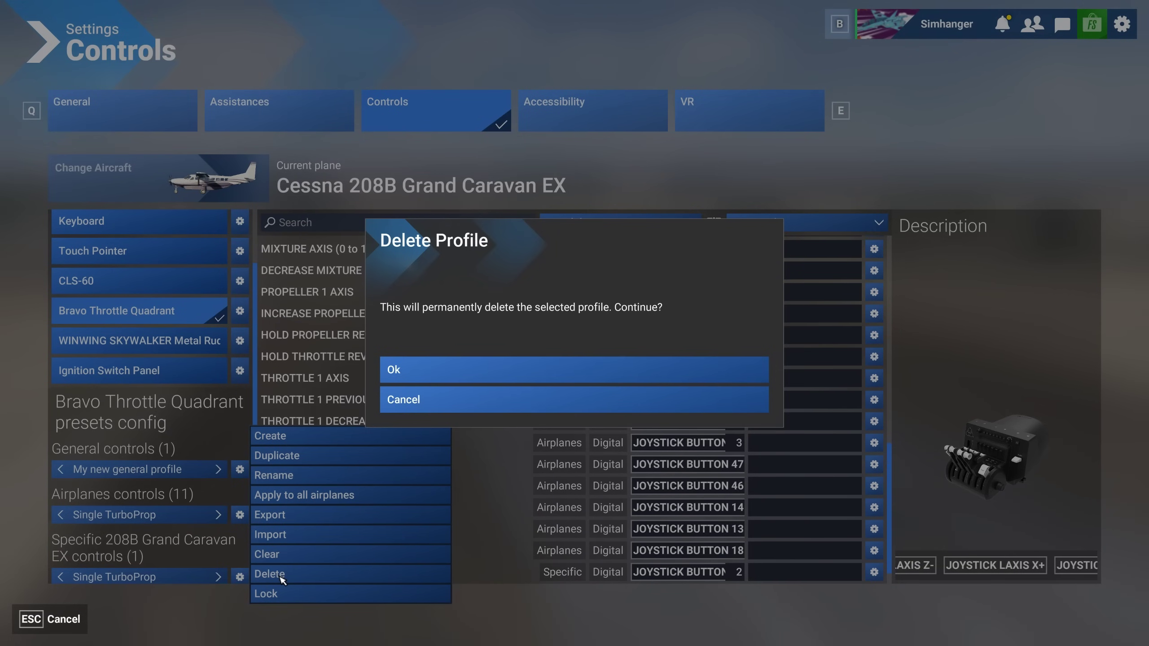
left_click(417, 375)
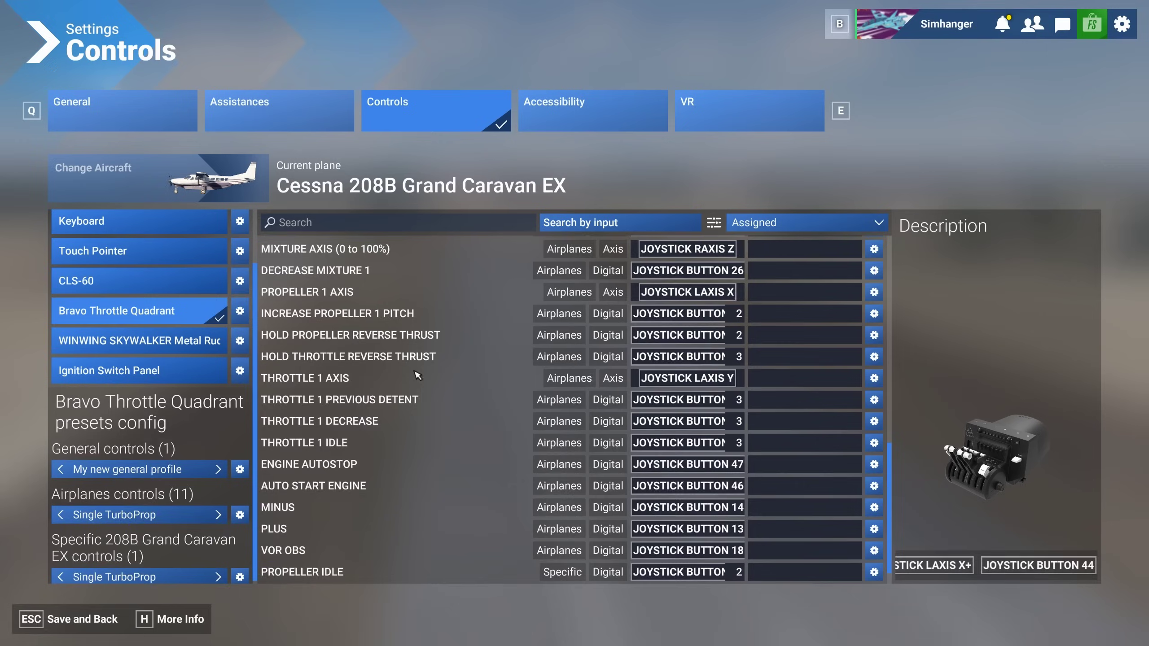
Cycle back to the locked Bravo Throttle Quadrant profile and start importing a preset from file.
left_click(220, 517)
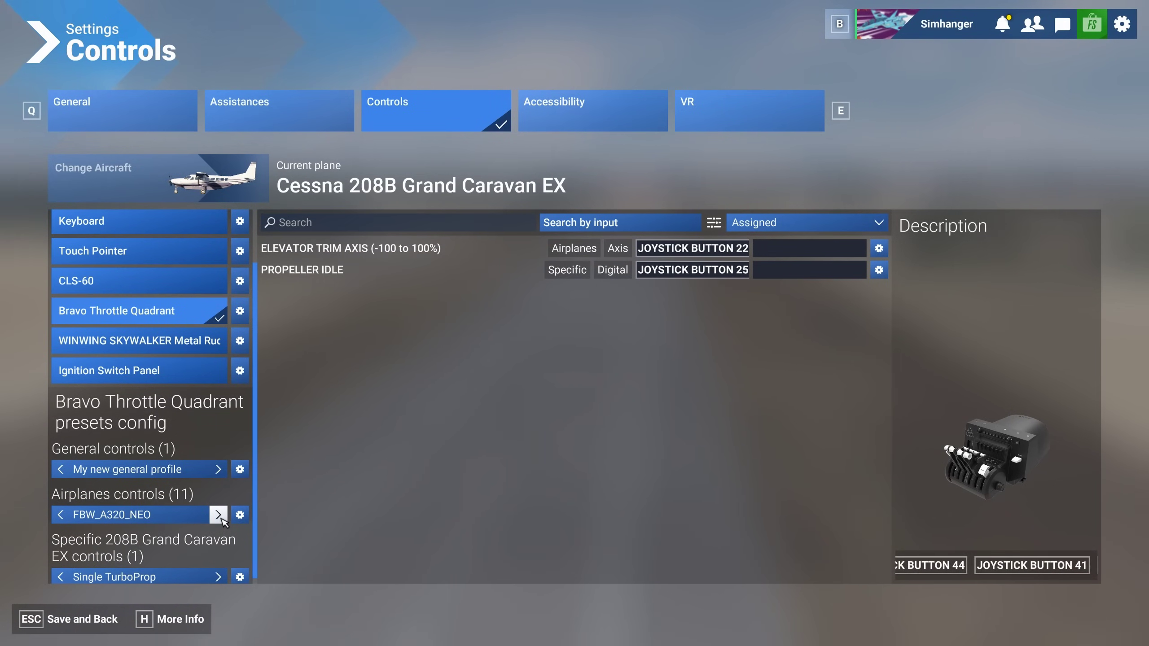
left_click(219, 516)
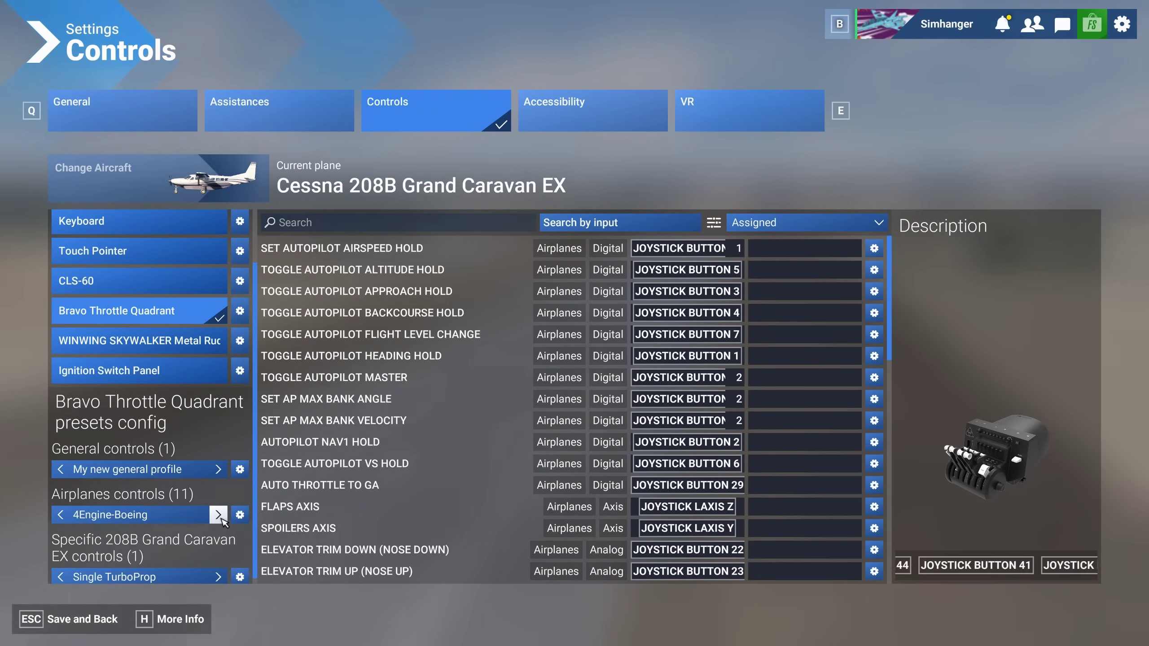
left_click(219, 515)
left_click(219, 516)
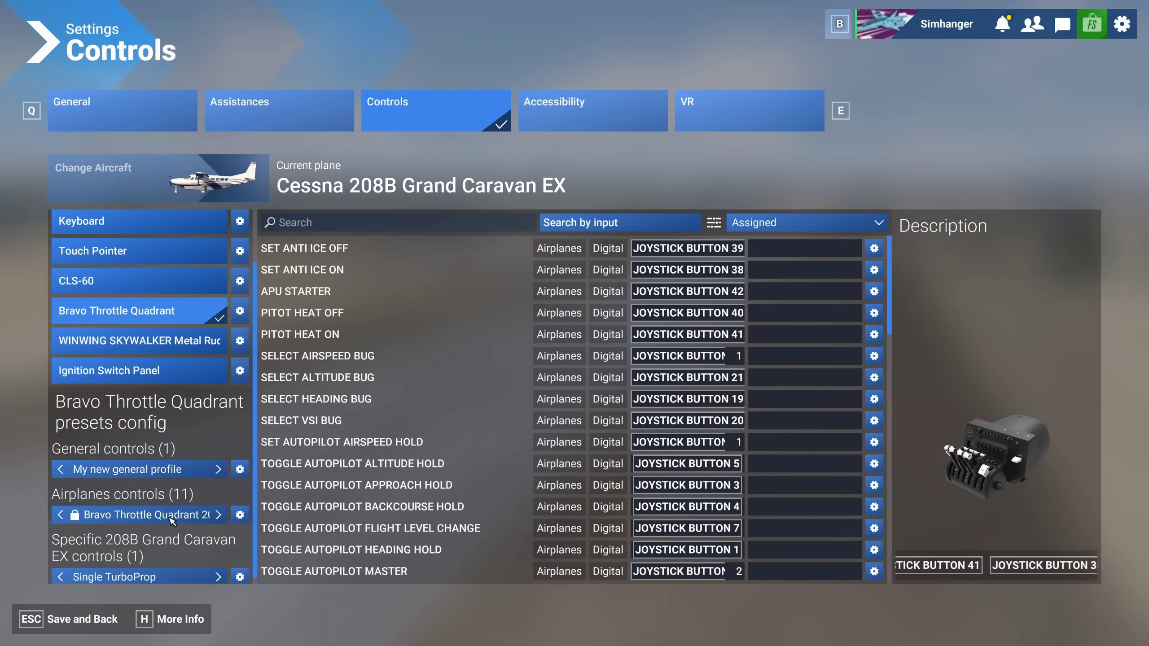
left_click(62, 515)
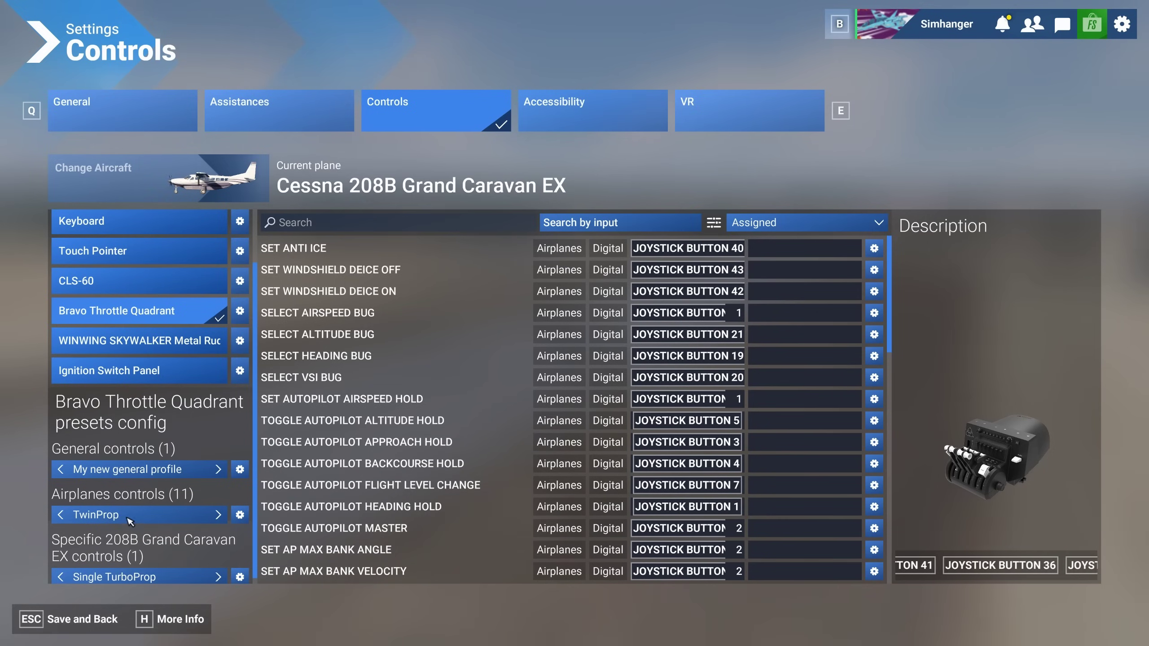
left_click(218, 515)
left_click(218, 515)
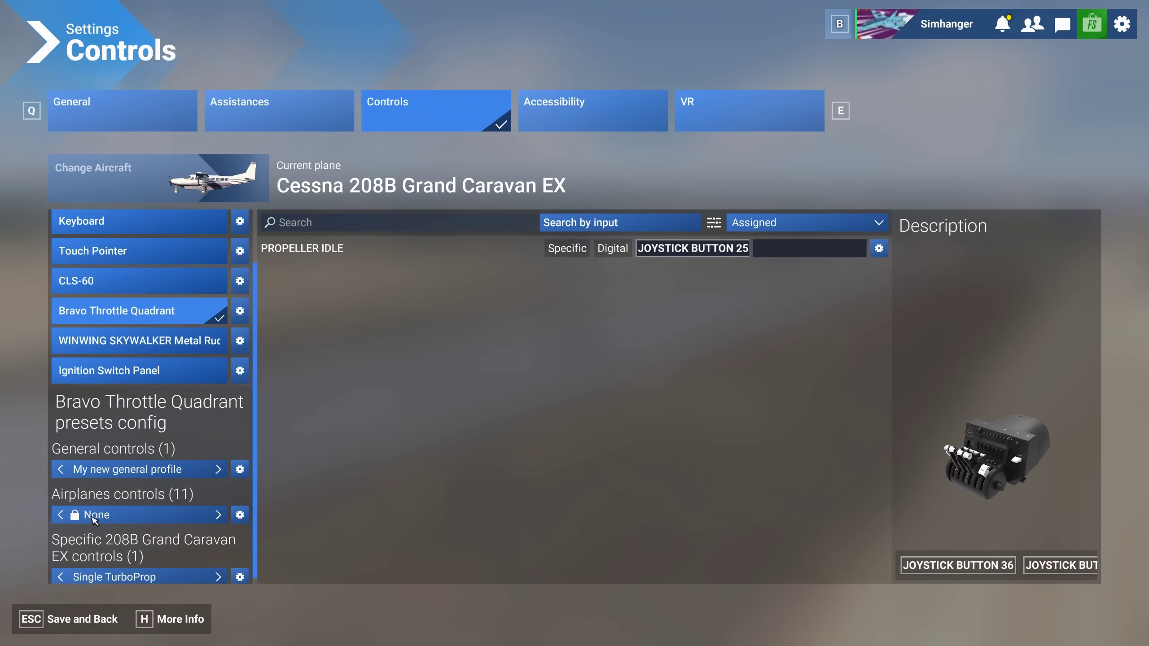
left_click(63, 516)
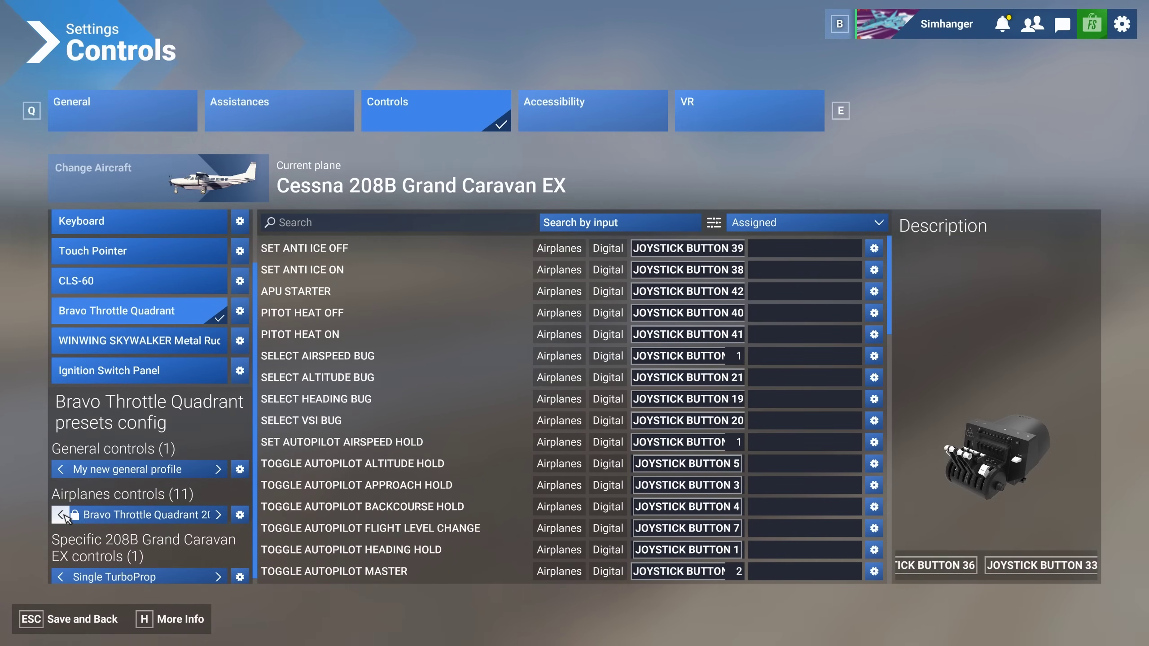
left_click(240, 515)
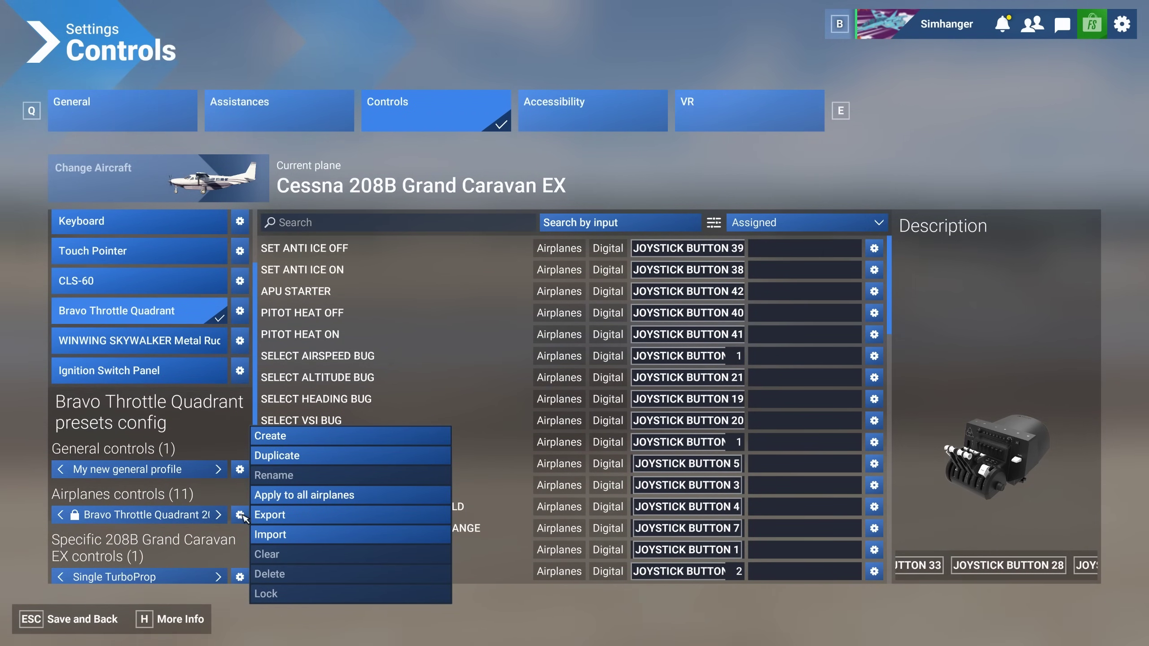
left_click(284, 536)
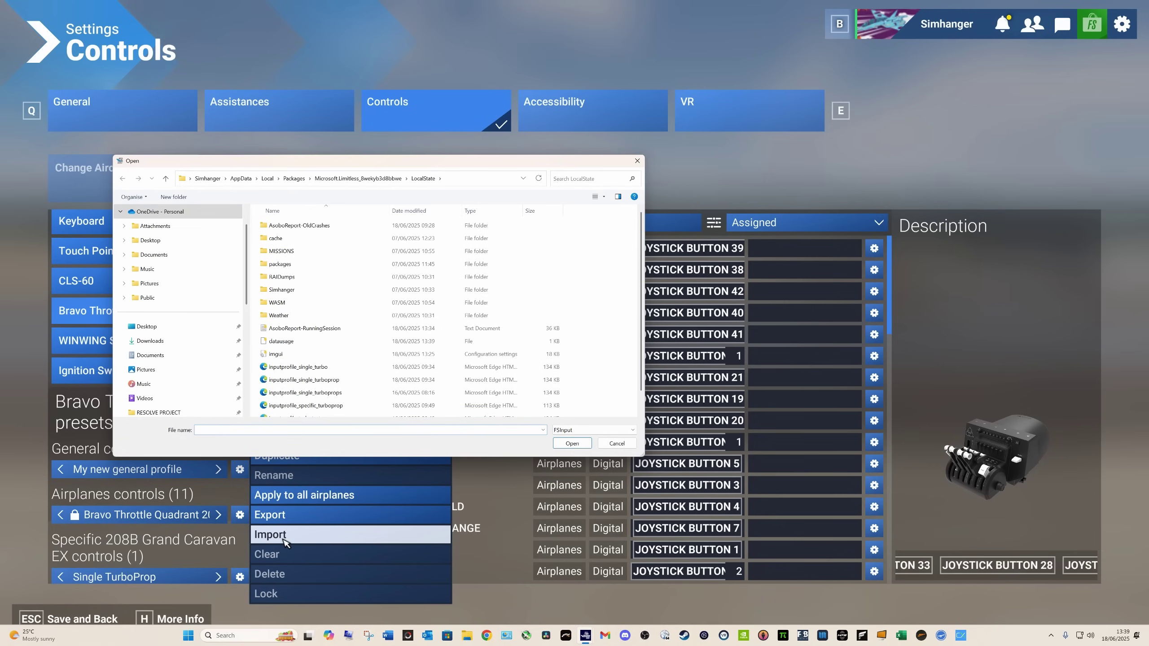
Import Single TurboProp from I:\Controller Profiles, overwriting the same-named preset, bringing airplane profiles to 12.
scroll(210, 399, "down", 5)
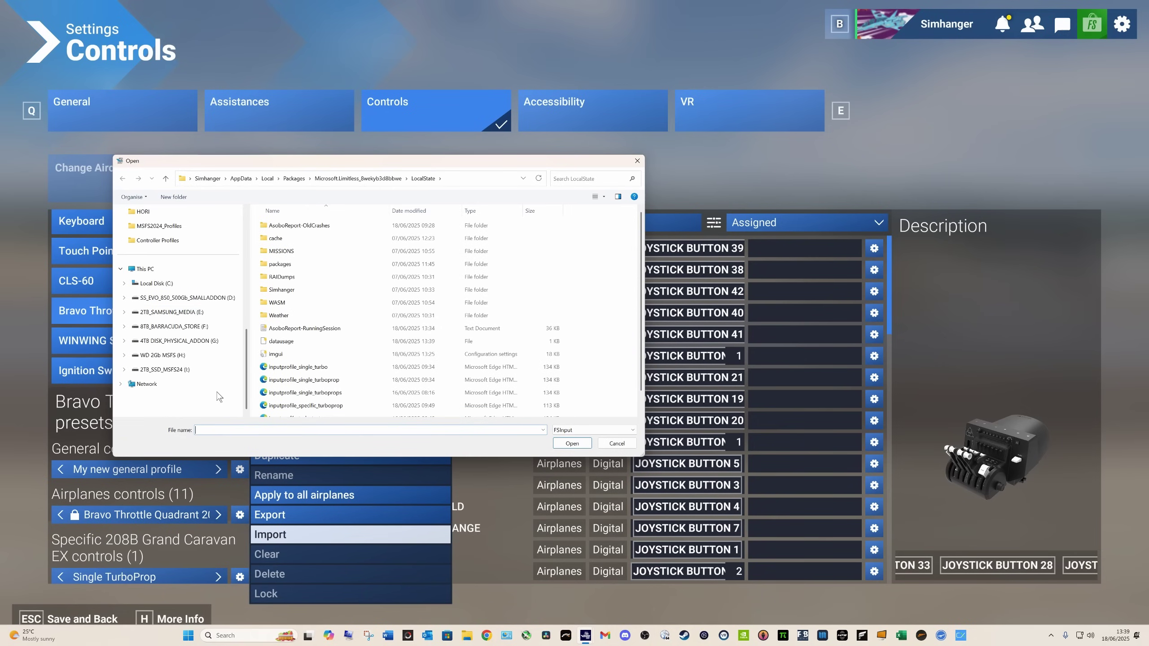
left_click(172, 370)
double_click(522, 237)
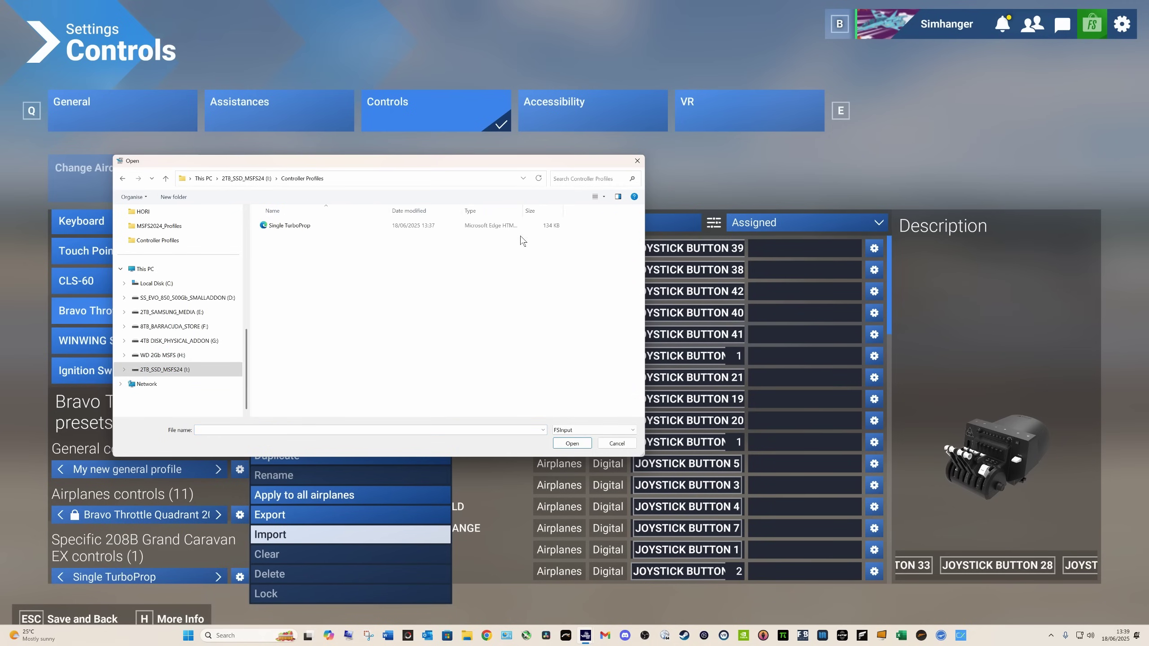
left_click(320, 229)
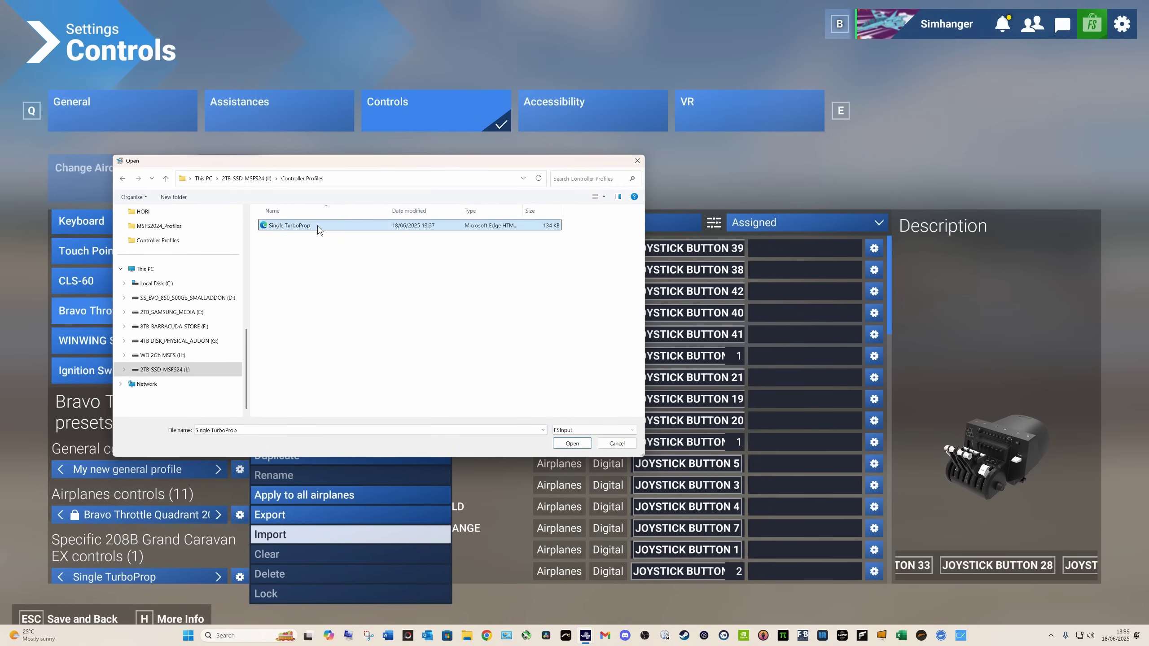
left_click(565, 444)
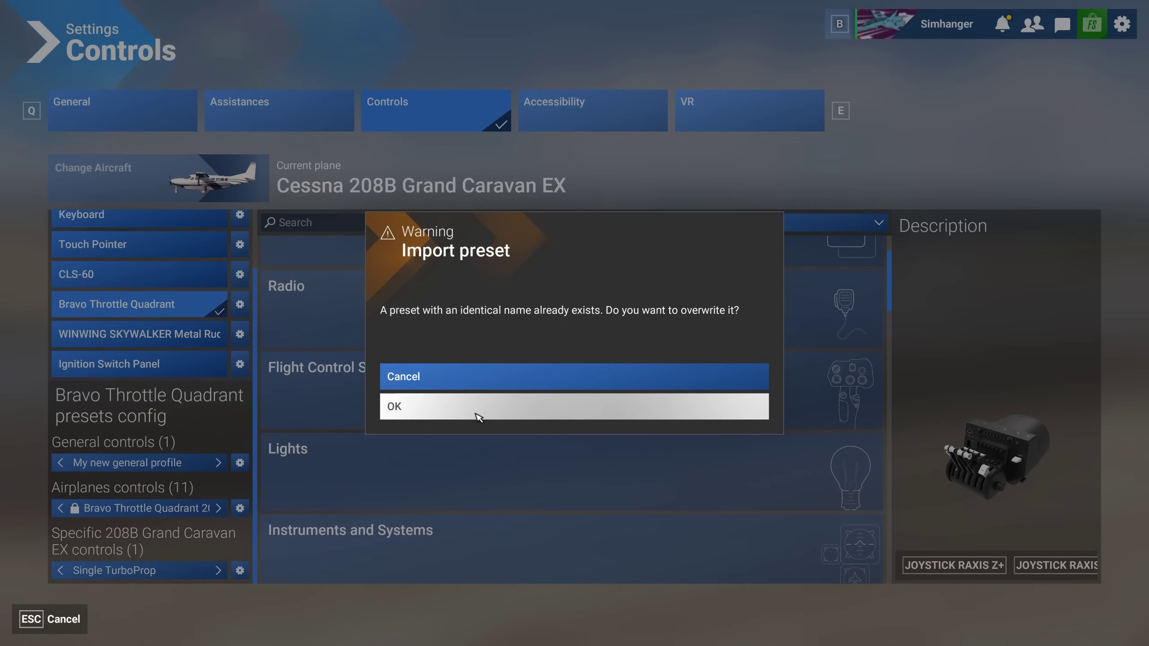
left_click(478, 416)
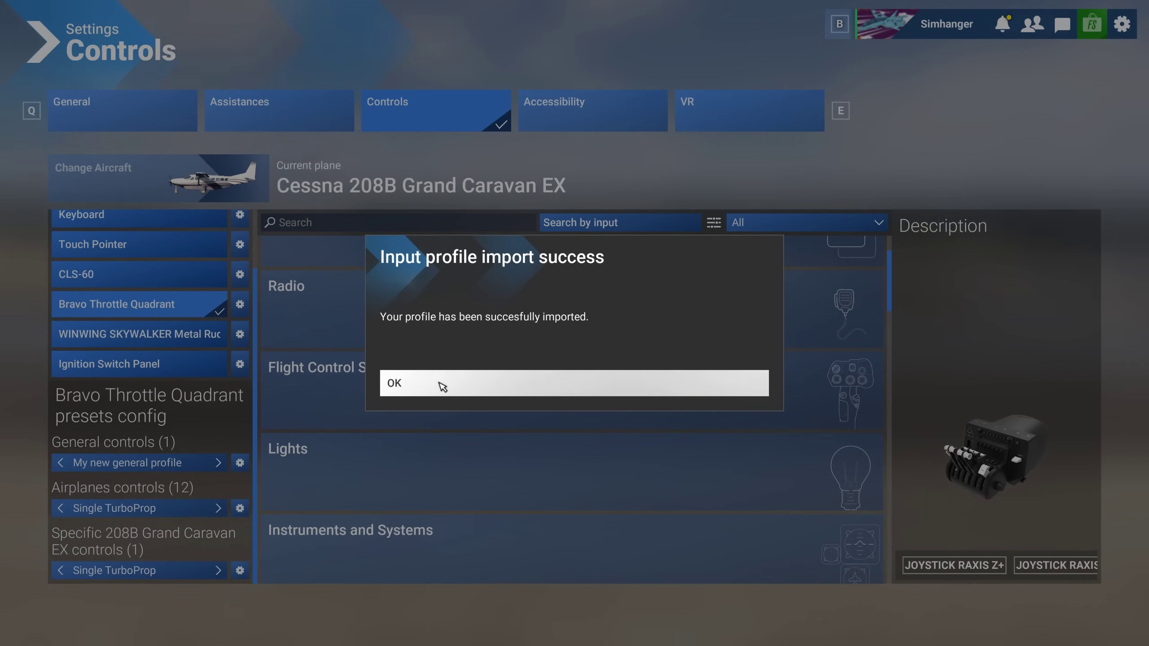
left_click(442, 385)
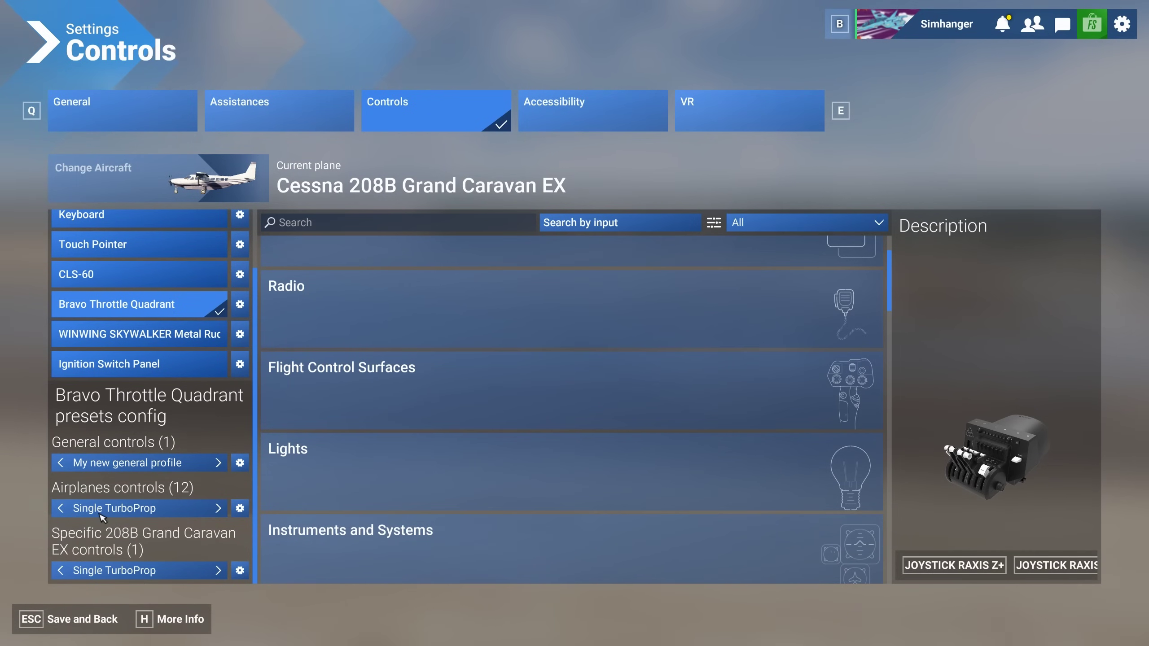
Cycle through the airplane profiles and settle on the imported Single TurboProp.
left_click(218, 509)
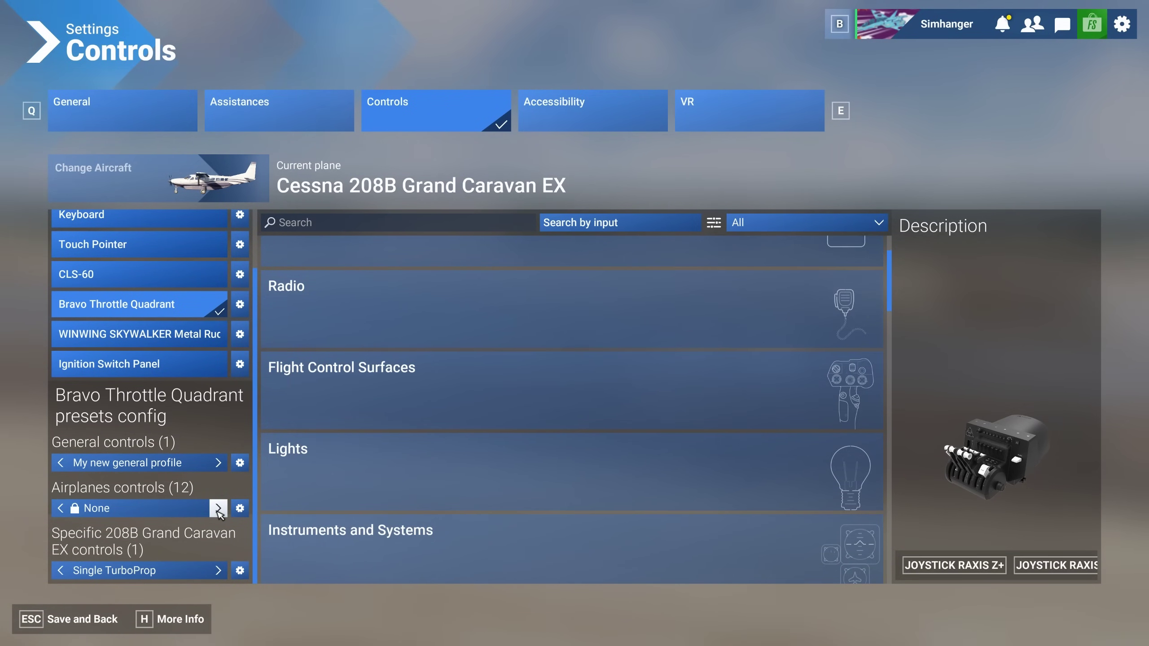
left_click(218, 508)
left_click(218, 508)
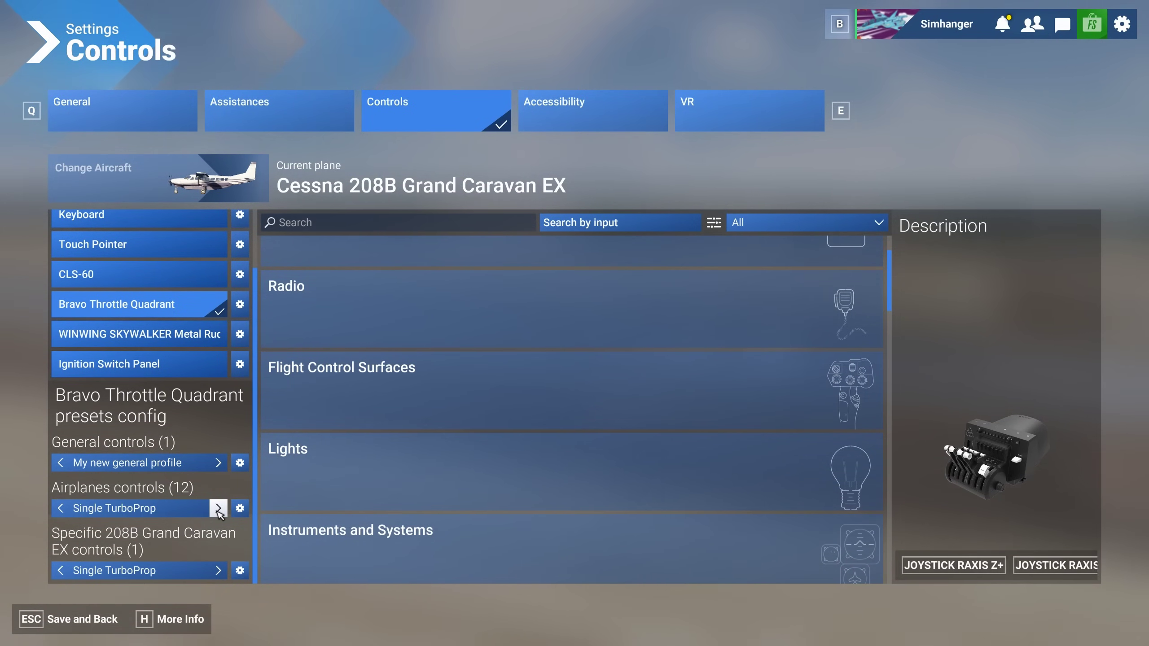
left_click(218, 509)
left_click(218, 508)
left_click(218, 509)
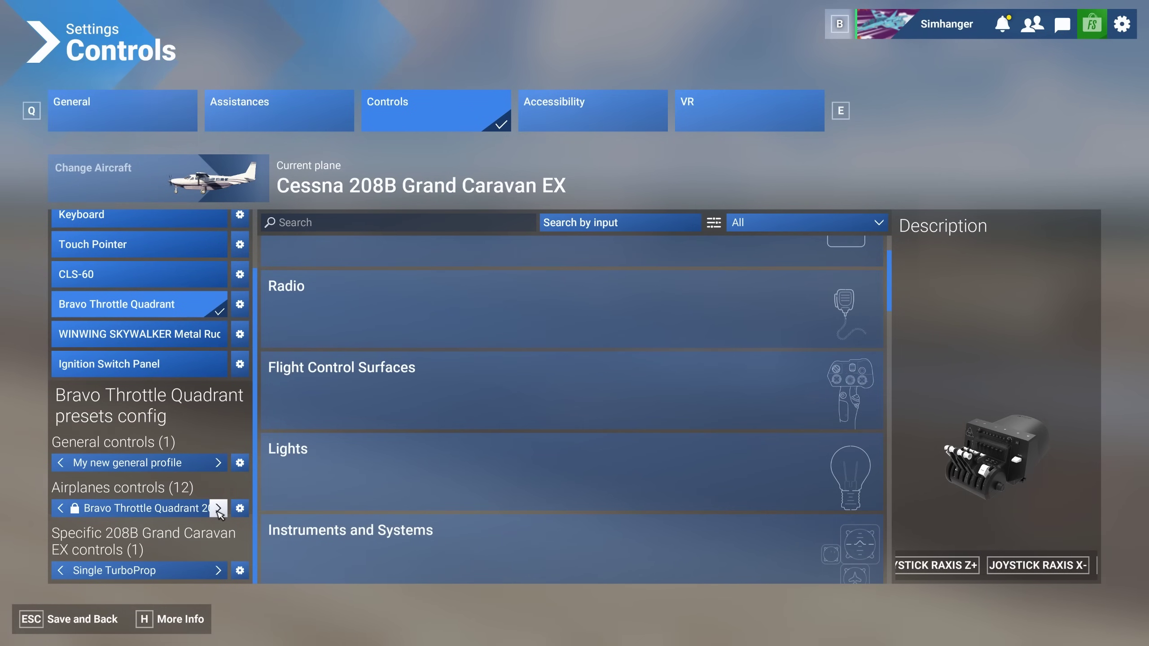
left_click(218, 508)
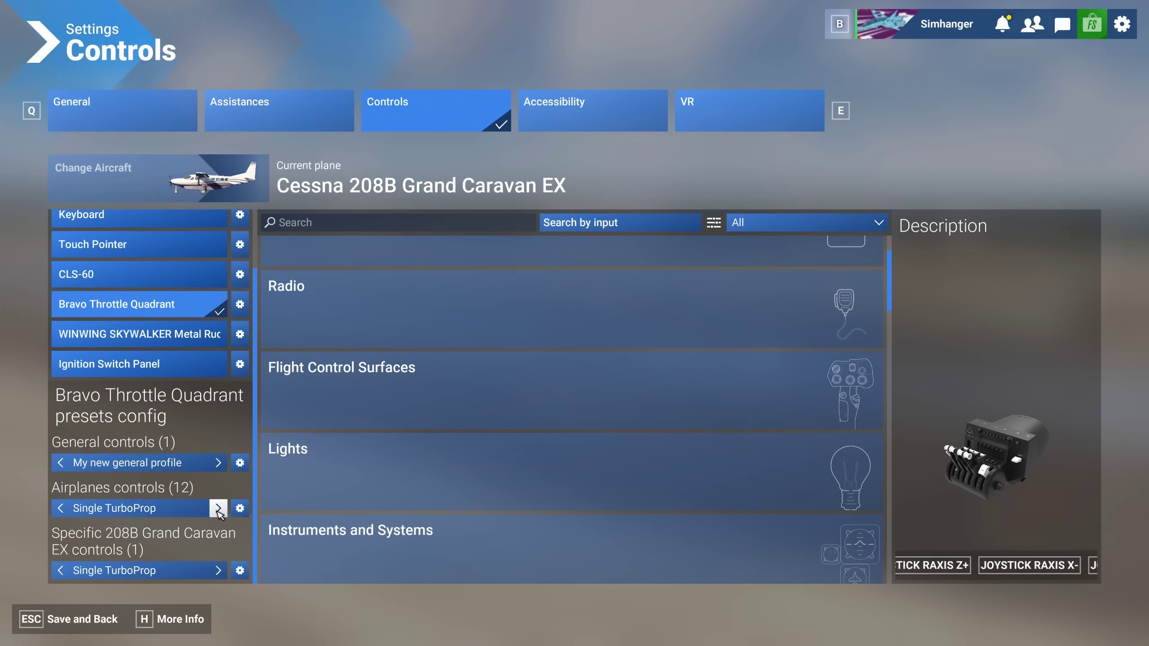
left_click(60, 508)
left_click(60, 508)
left_click(60, 508)
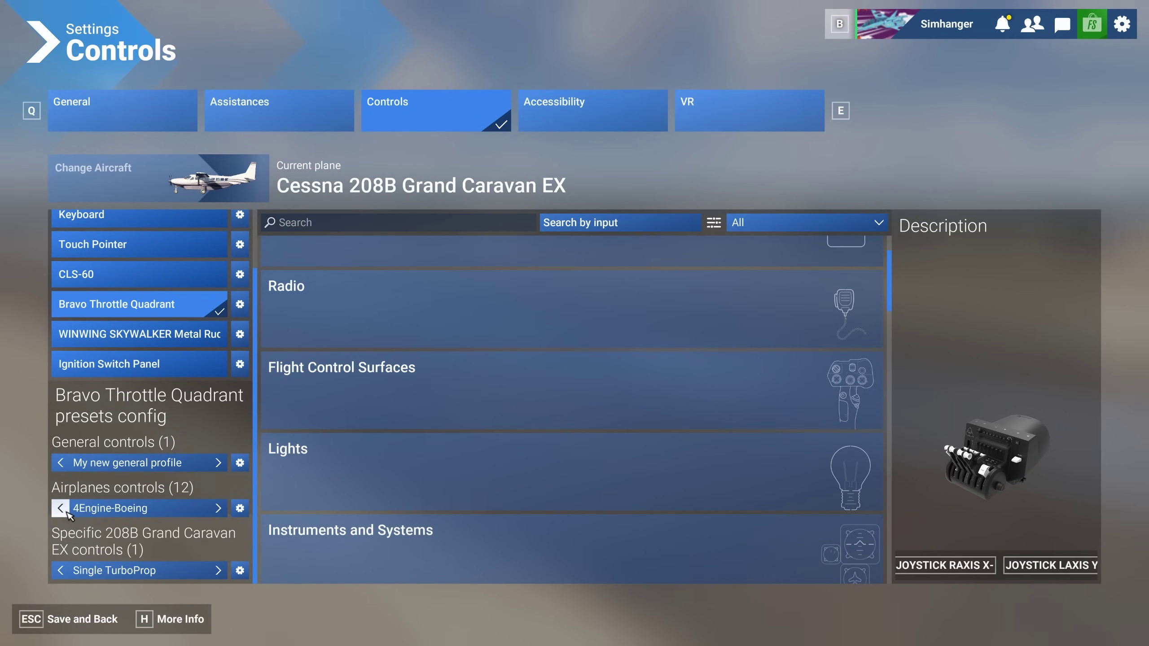
left_click(218, 509)
left_click(219, 508)
left_click(219, 508)
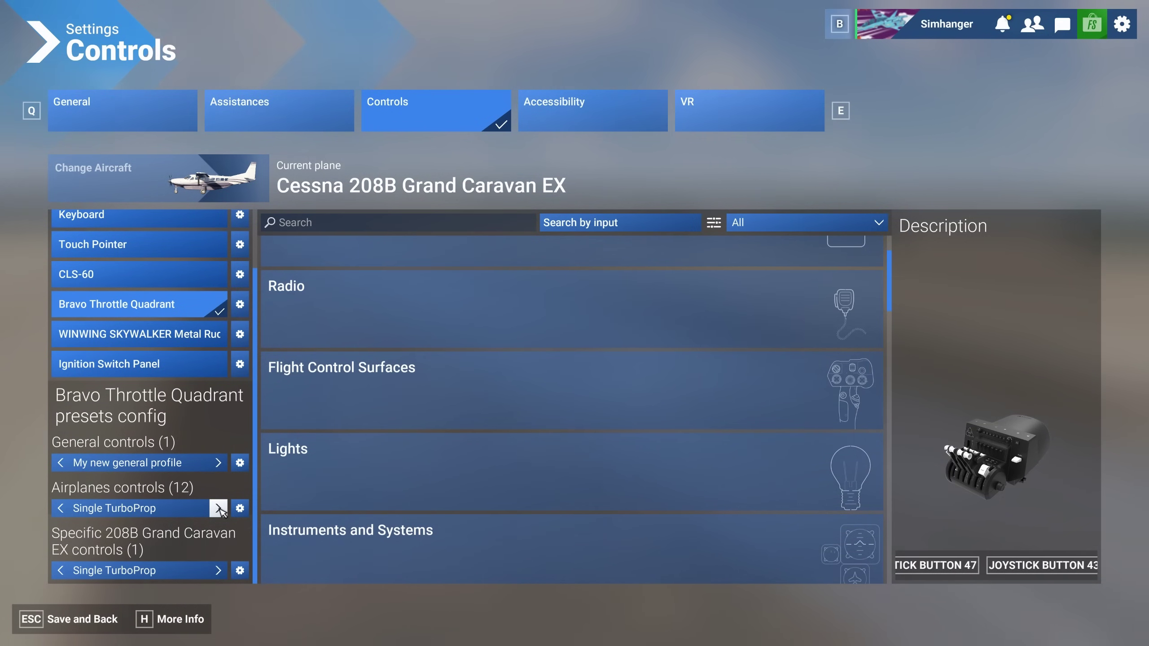
Filter the bindings list to Assigned and scroll through it.
left_click(842, 228)
left_click(805, 289)
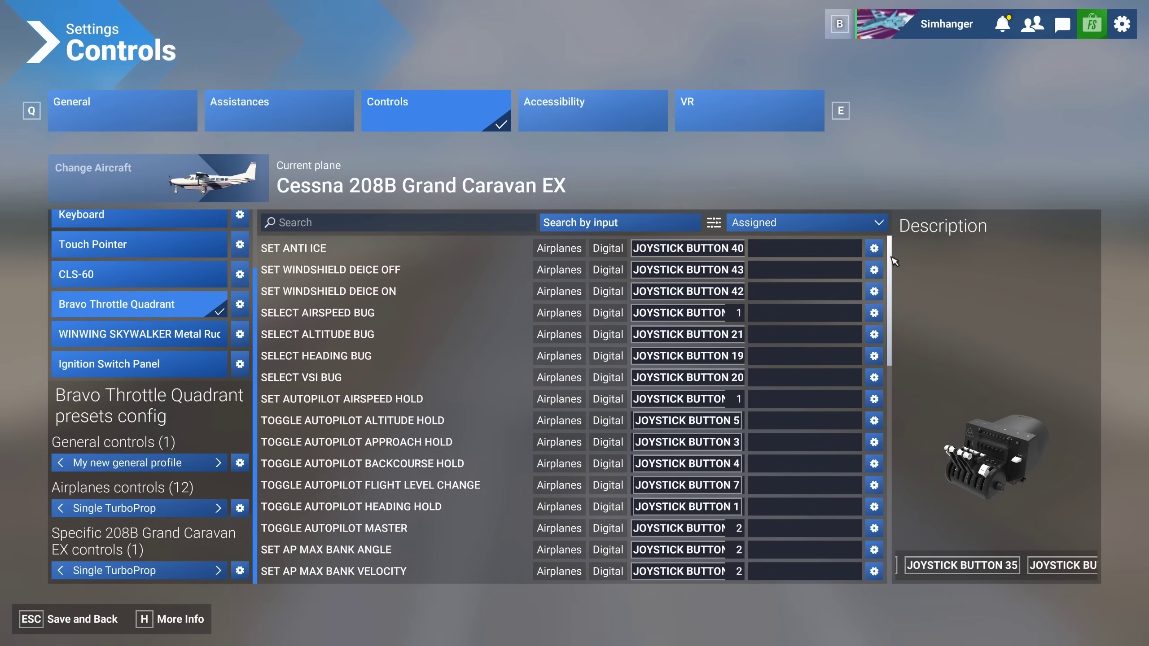
left_click_drag(893, 260, 872, 487)
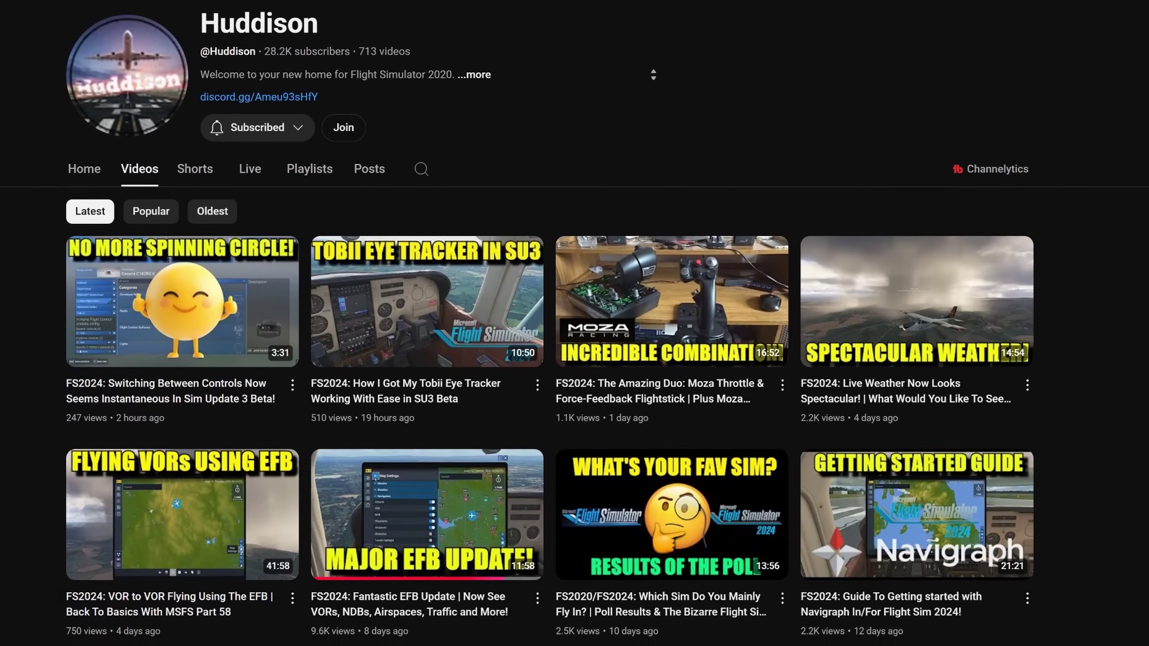
Scroll down the channel's Videos grid to browse older uploads.
scroll(574, 323, "down", 3)
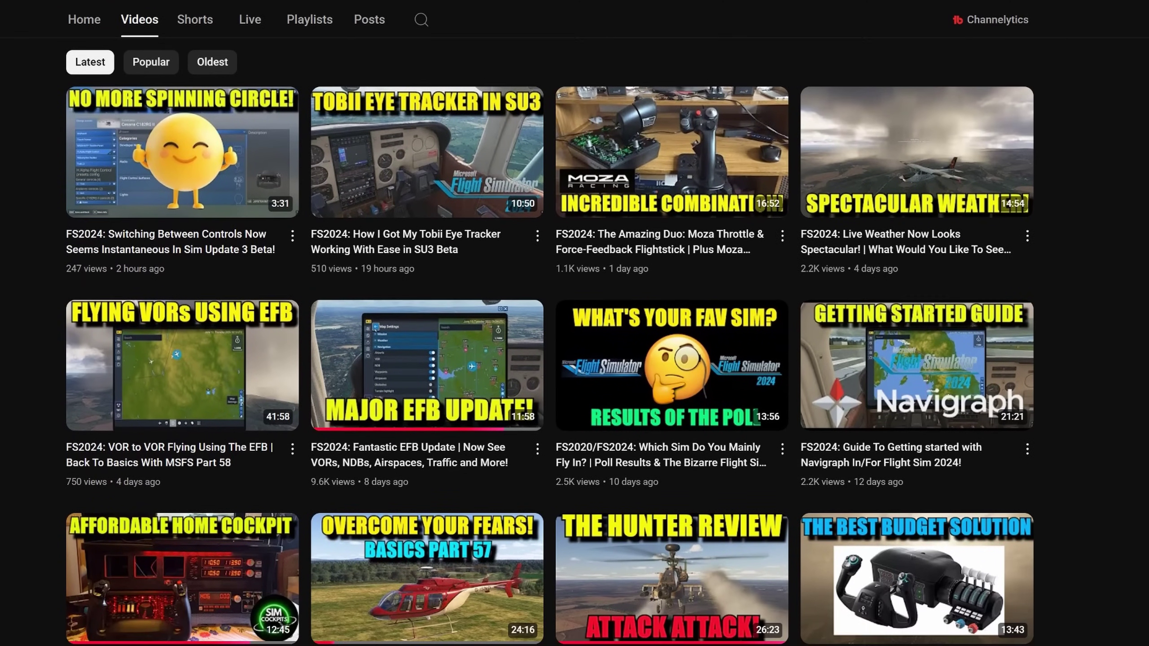
scroll(574, 323, "down", 3)
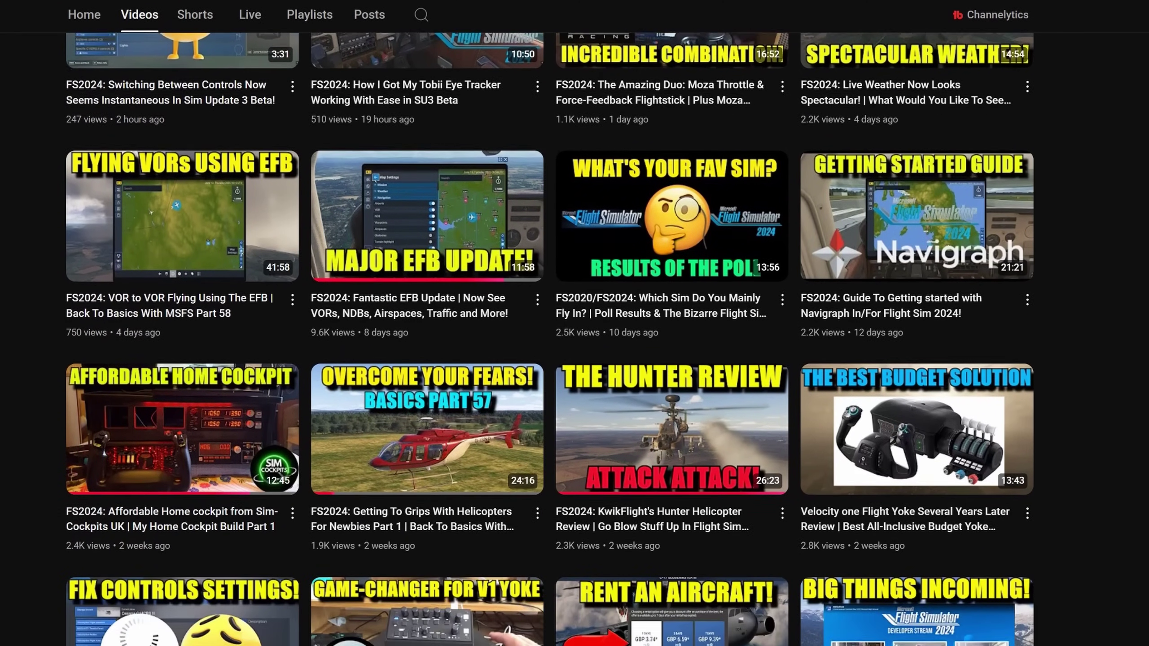
scroll(574, 323, "down", 3)
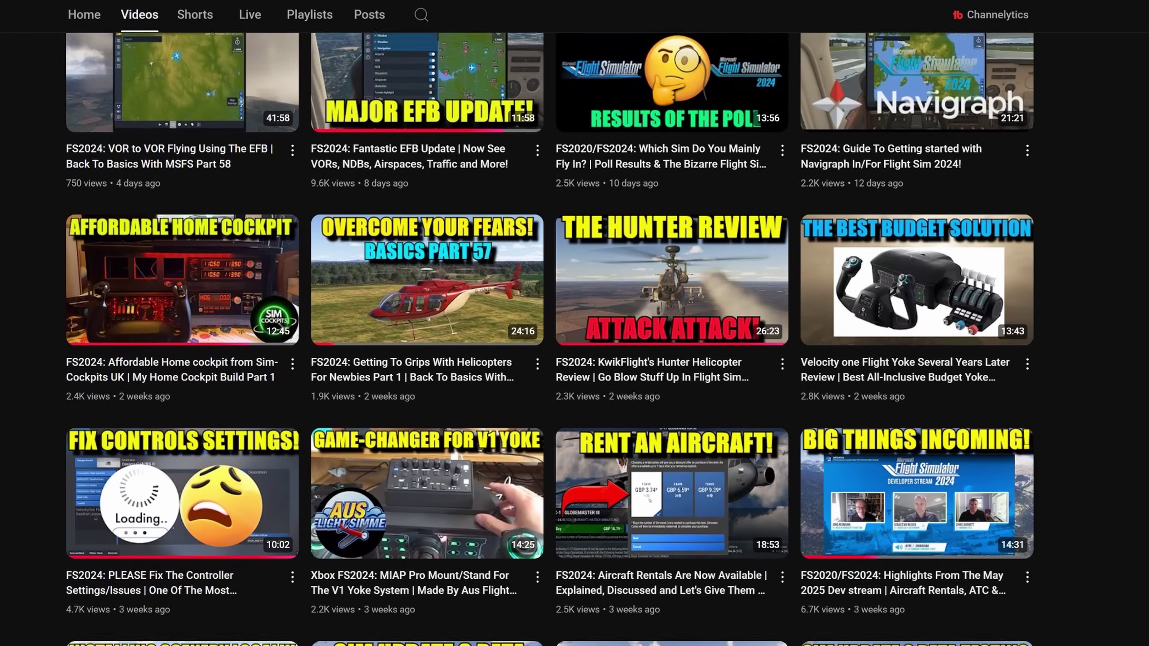
scroll(575, 323, "down", 3)
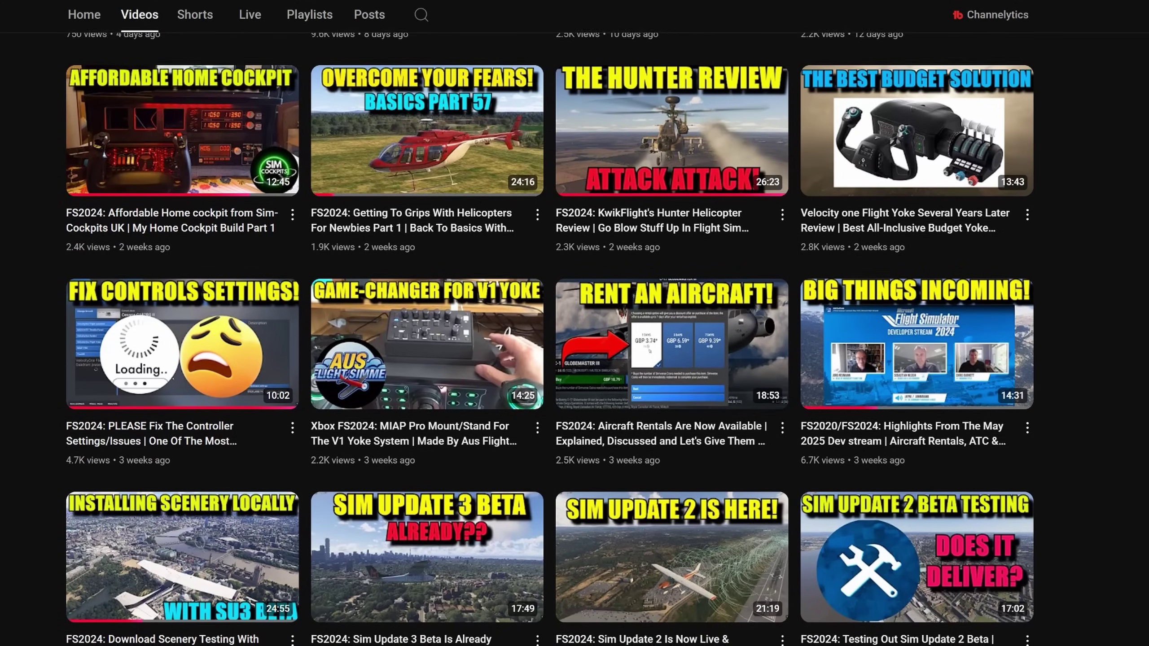
scroll(574, 323, "down", 3)
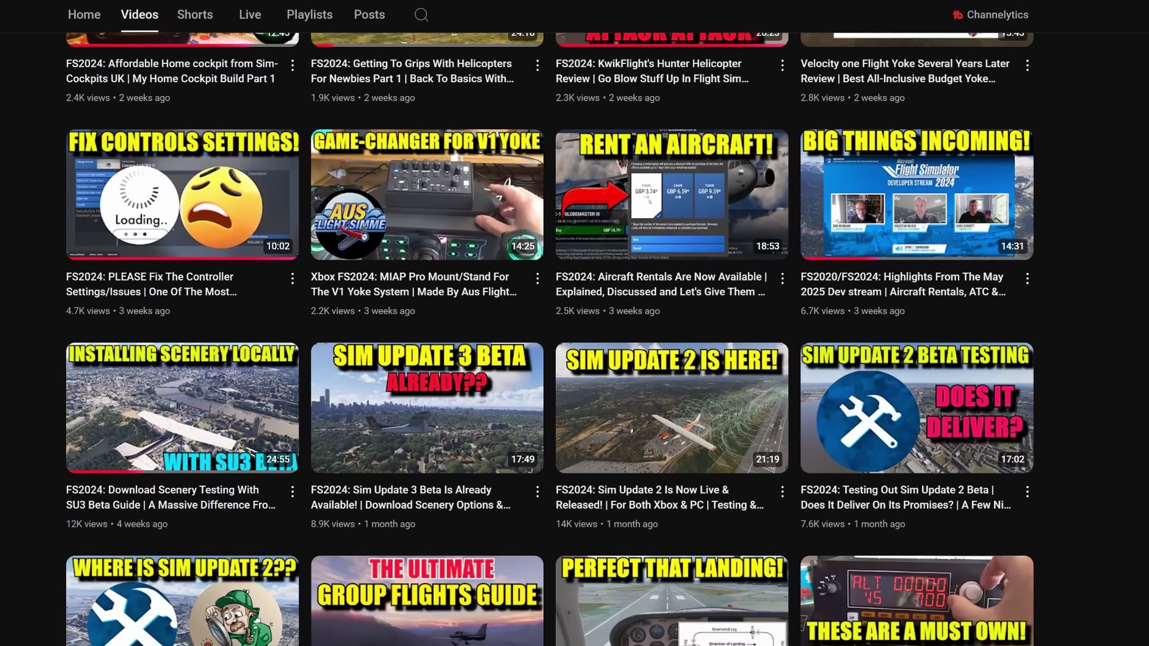
scroll(574, 323, "down", 2)
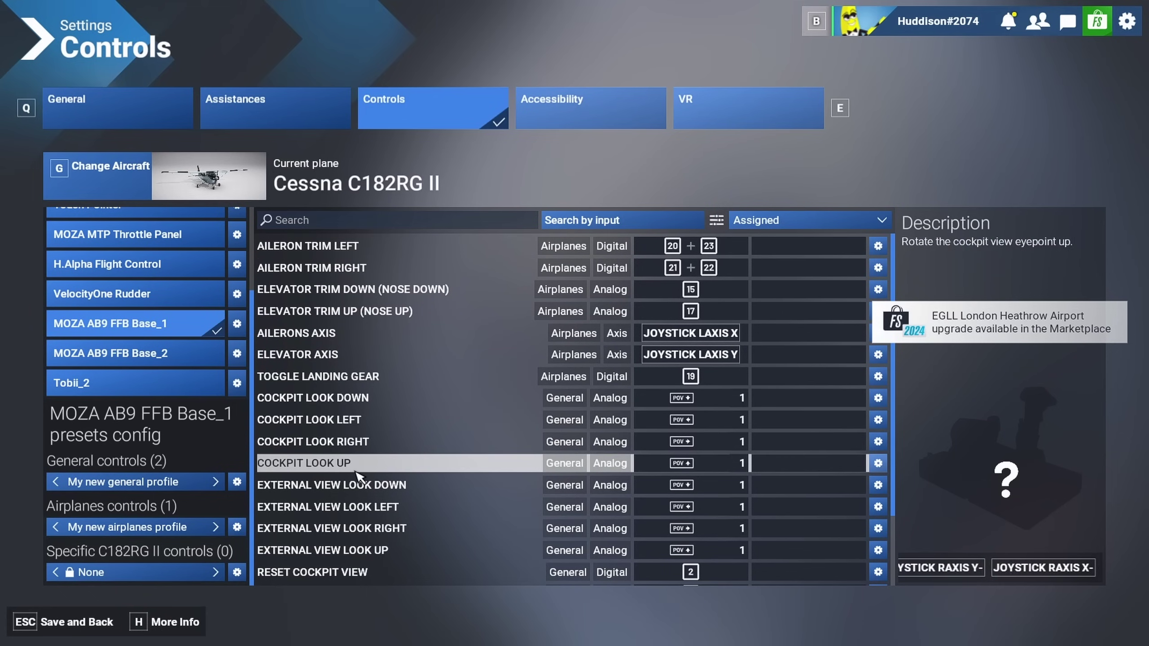
Import the Stick Flight preset from Downloads, overwriting the MOZA AB9 FFB Base_1 airplanes preset.
left_click(237, 527)
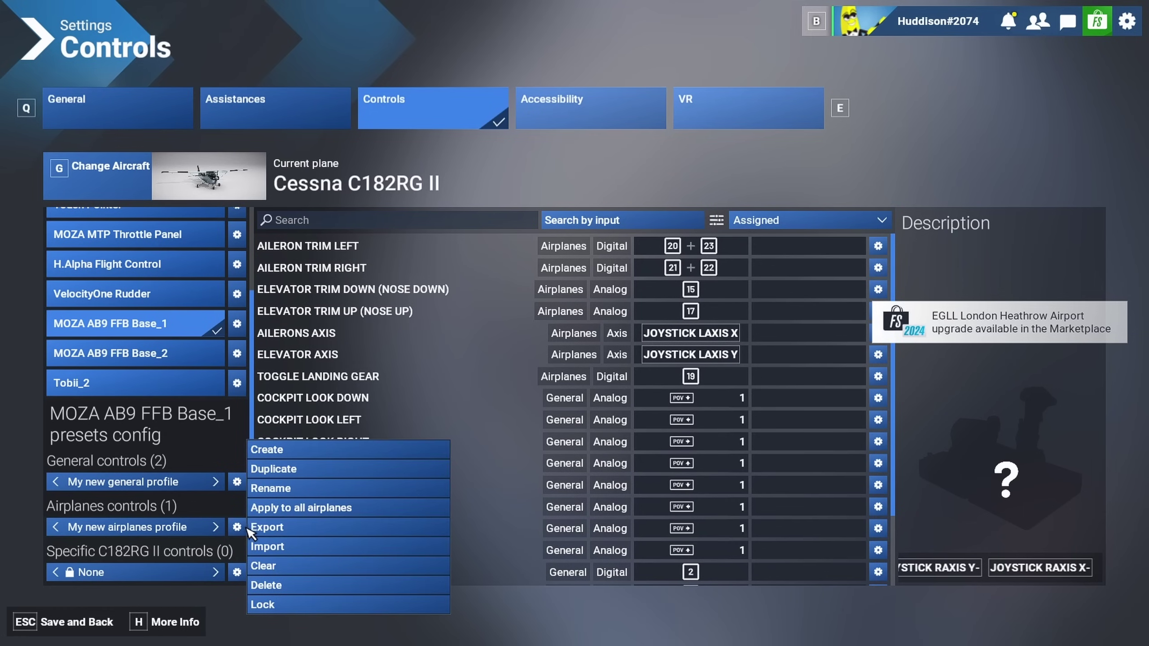
left_click(324, 548)
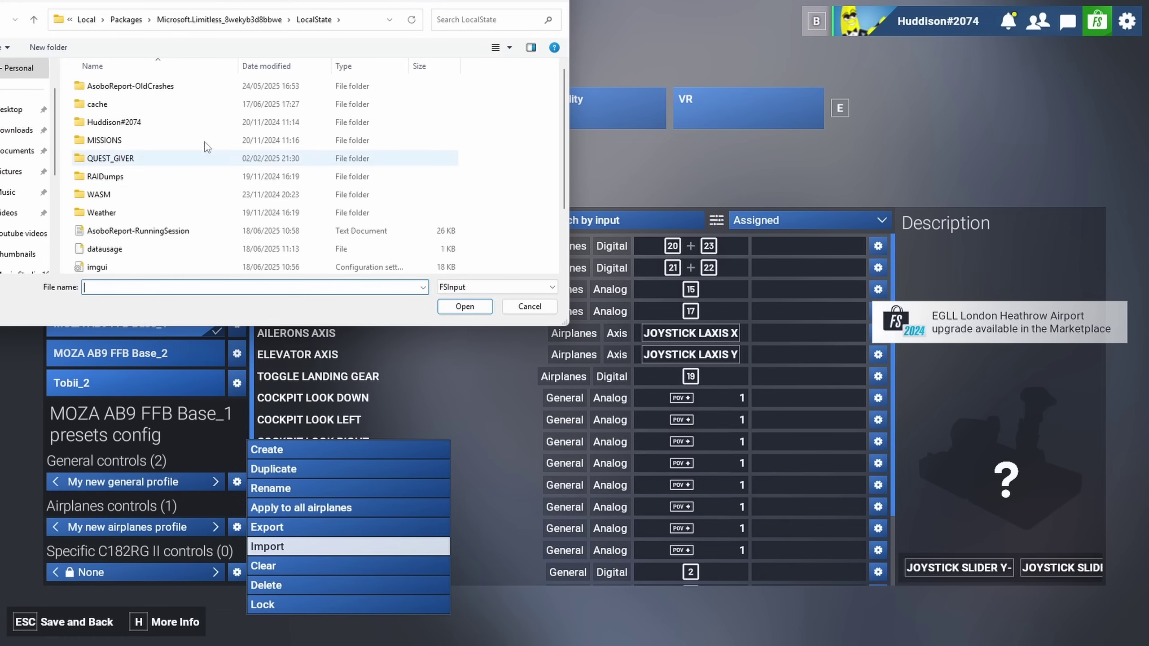
left_click(17, 131)
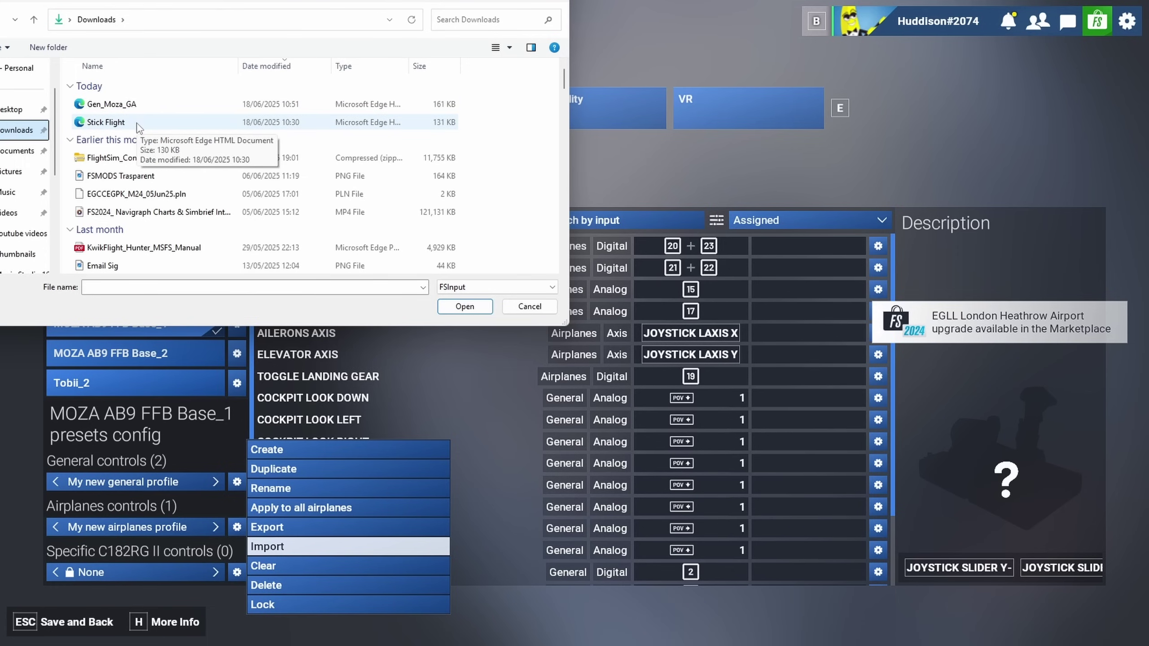
left_click(137, 124)
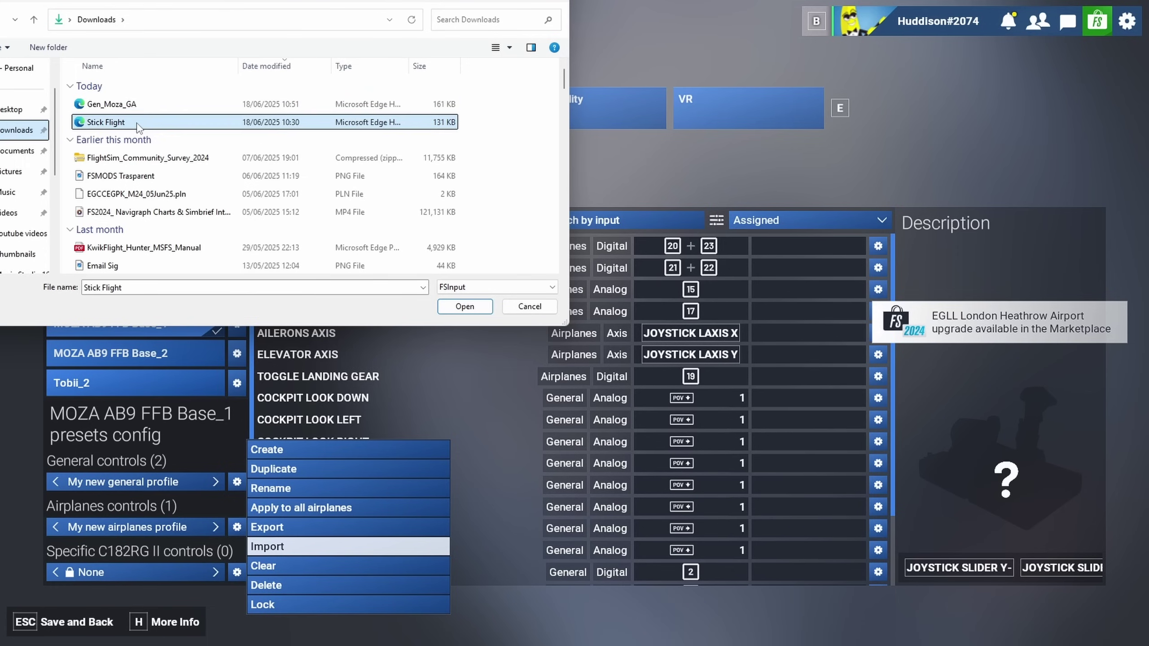
left_click(466, 306)
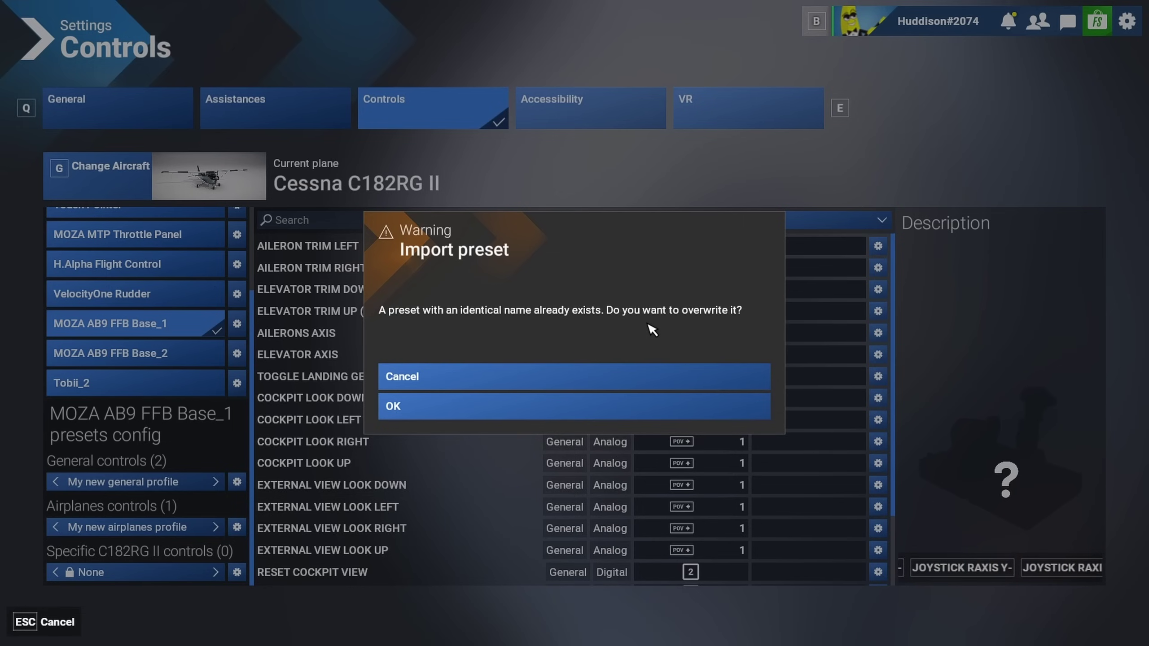
left_click(441, 407)
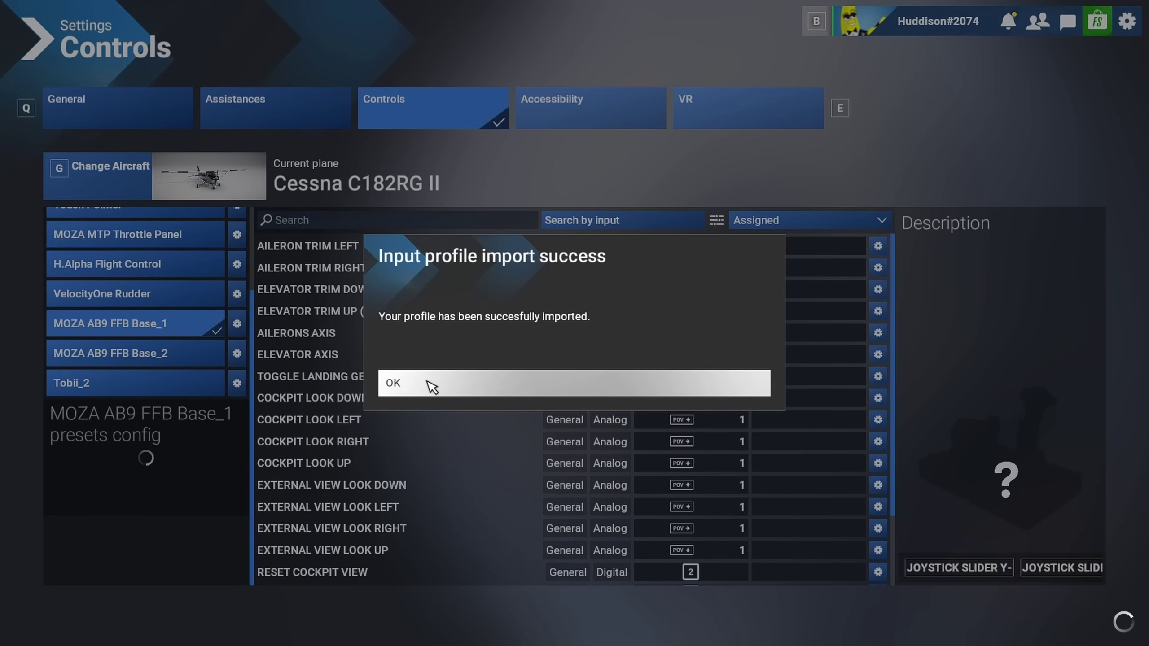
left_click(433, 388)
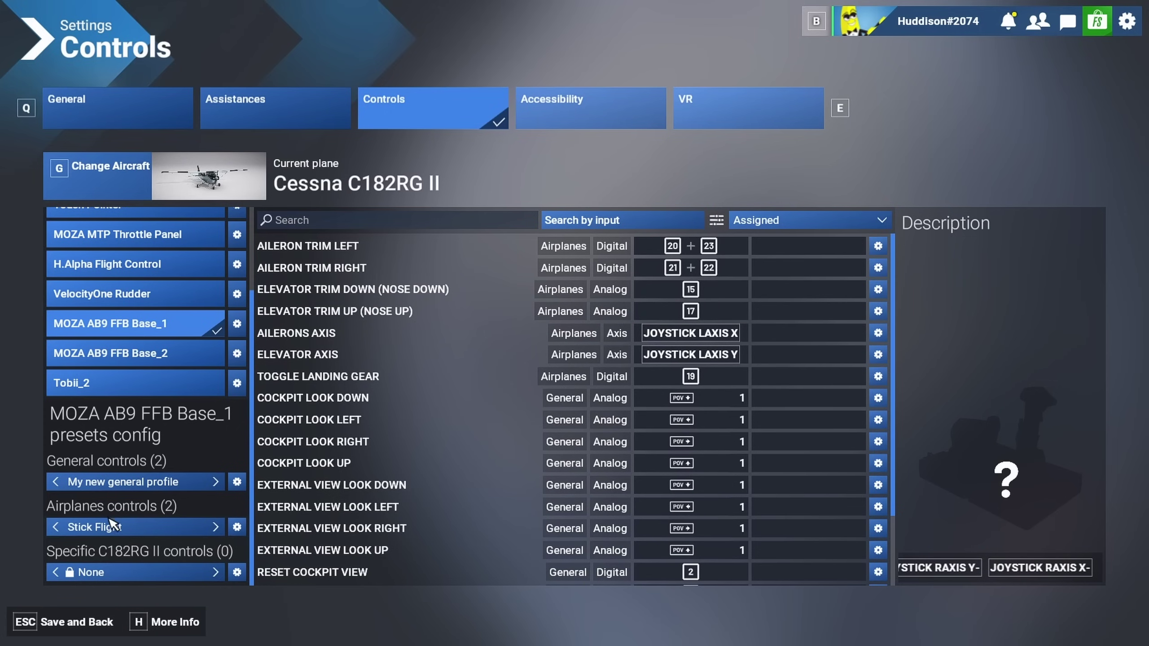
Set the MOZA AB9 FFB Base_1 airplanes profile back to Stick Flight.
left_click(215, 529)
left_click(55, 528)
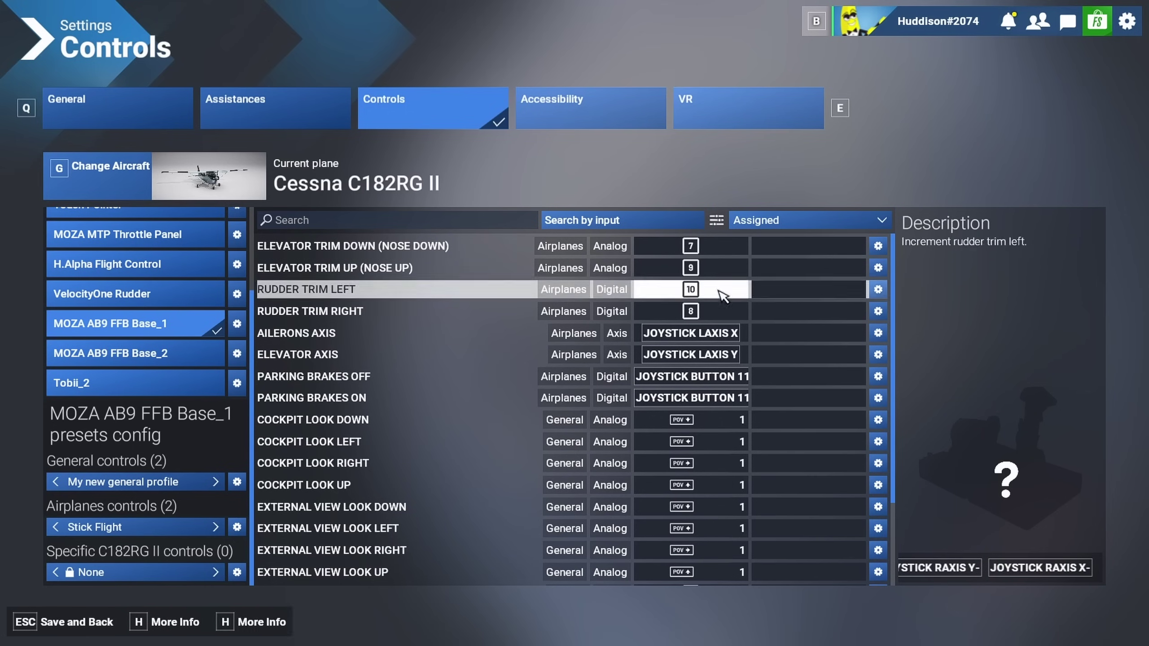
scroll(601, 378, "down", 3)
scroll(601, 378, "up", 3)
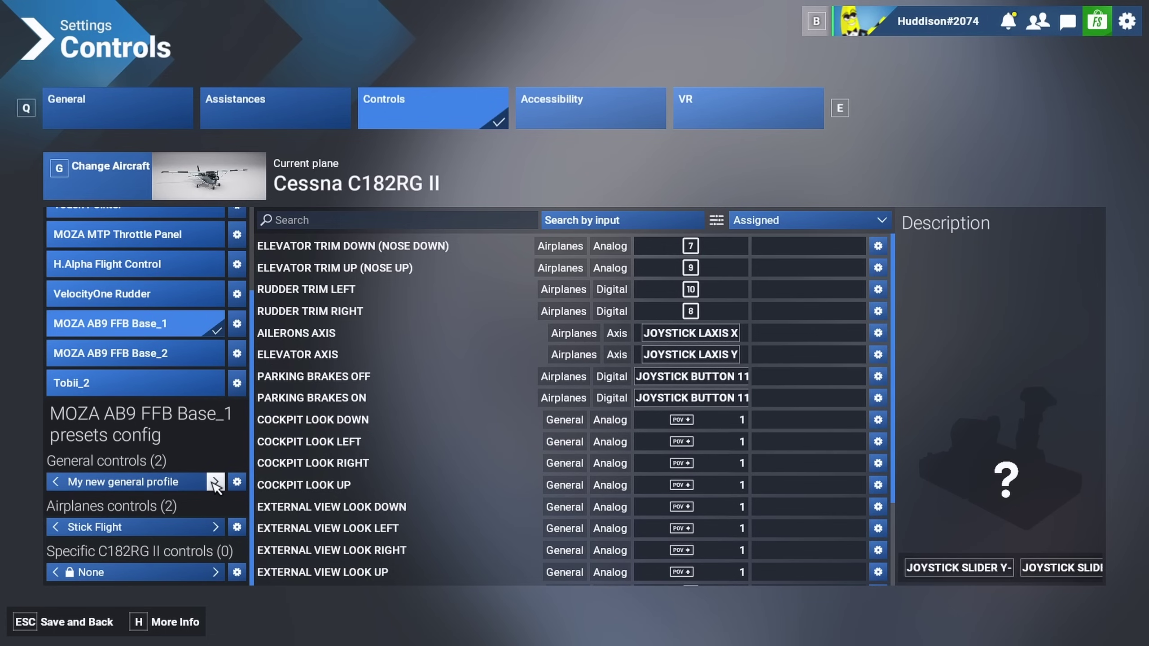
Switch the general controls preset to ga.
left_click(215, 483)
left_click(216, 483)
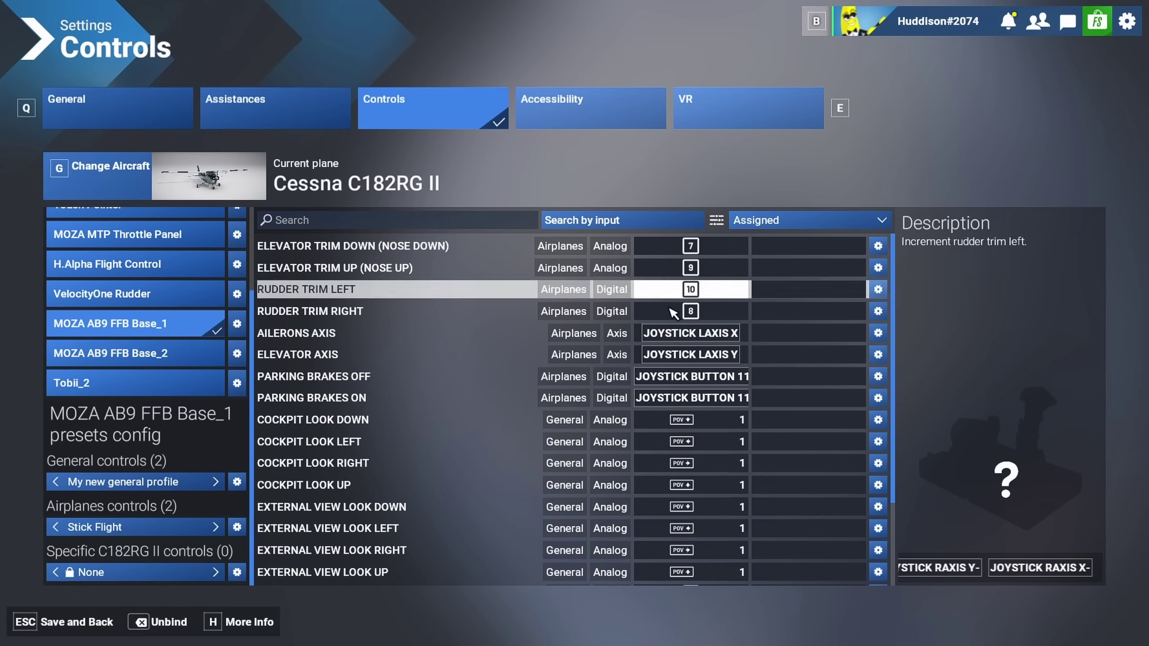
left_click(216, 482)
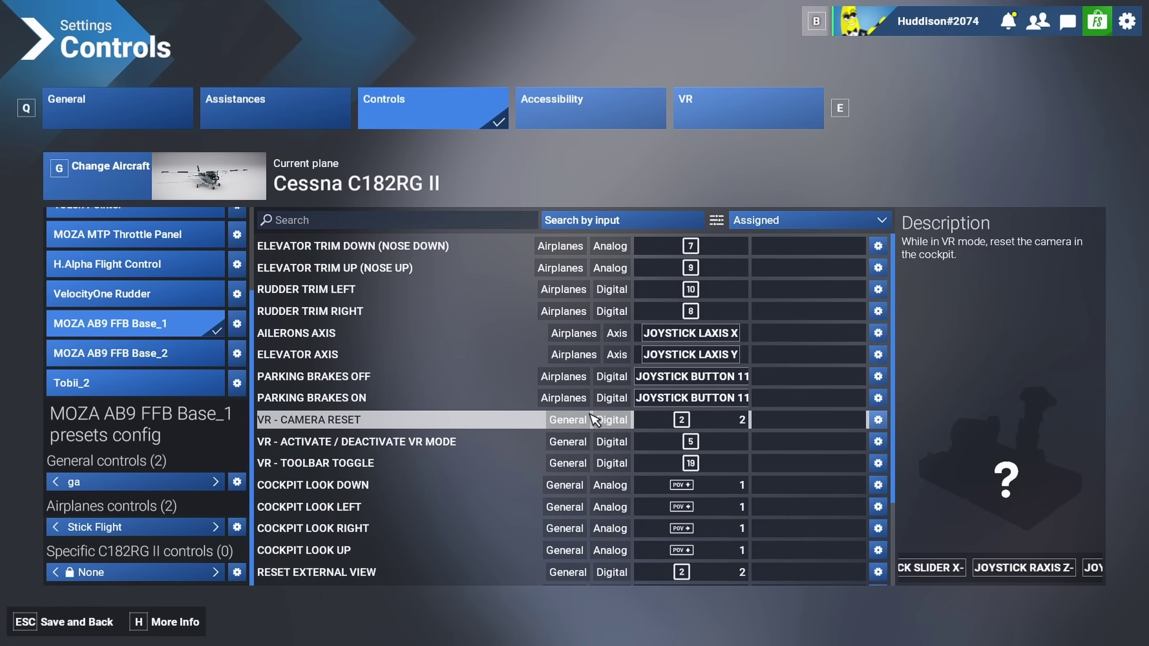
scroll(679, 446, "down", 5)
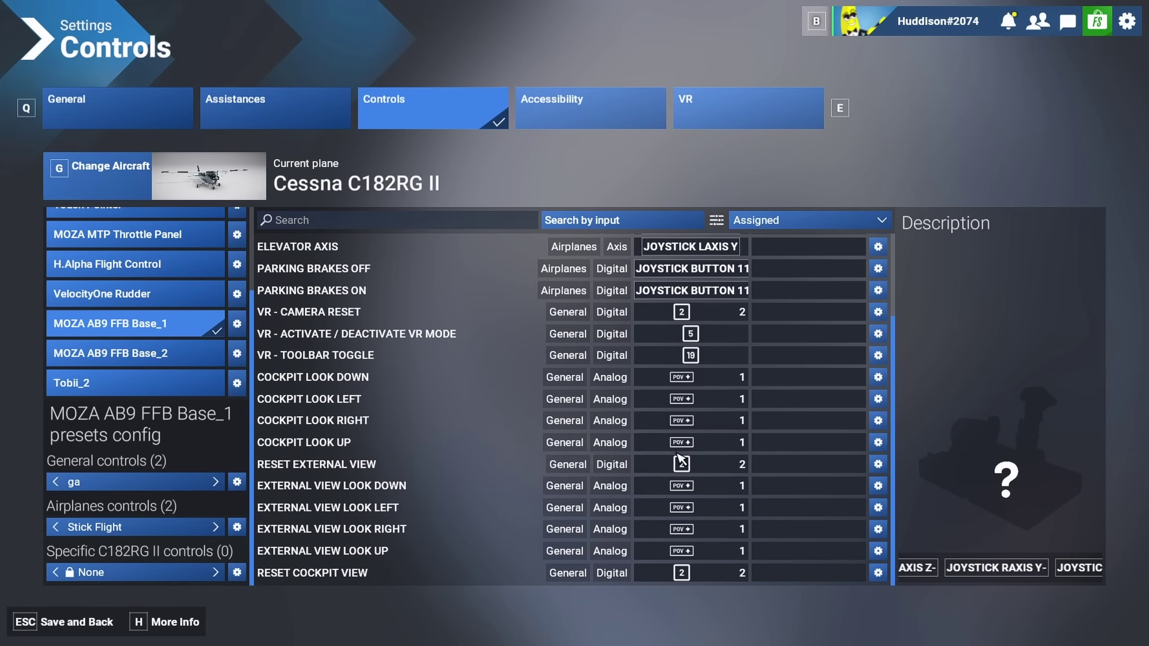
scroll(678, 461, "up", 5)
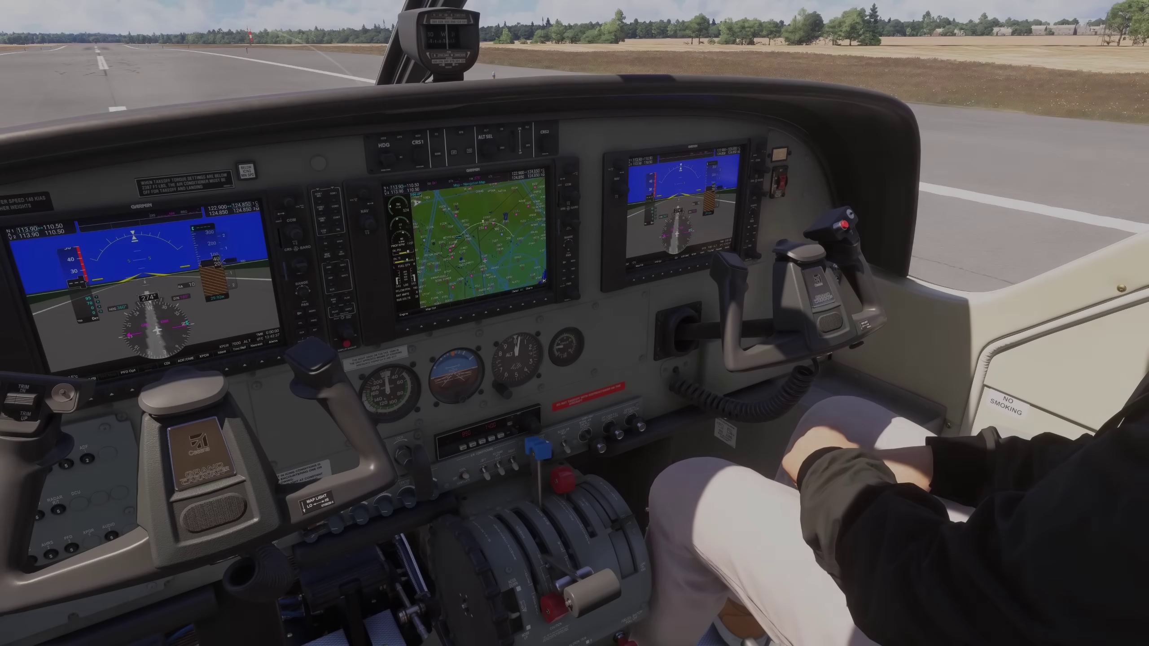
Advance the Cessna's throttle to roll down the runway, then ease power back.
key("F3")
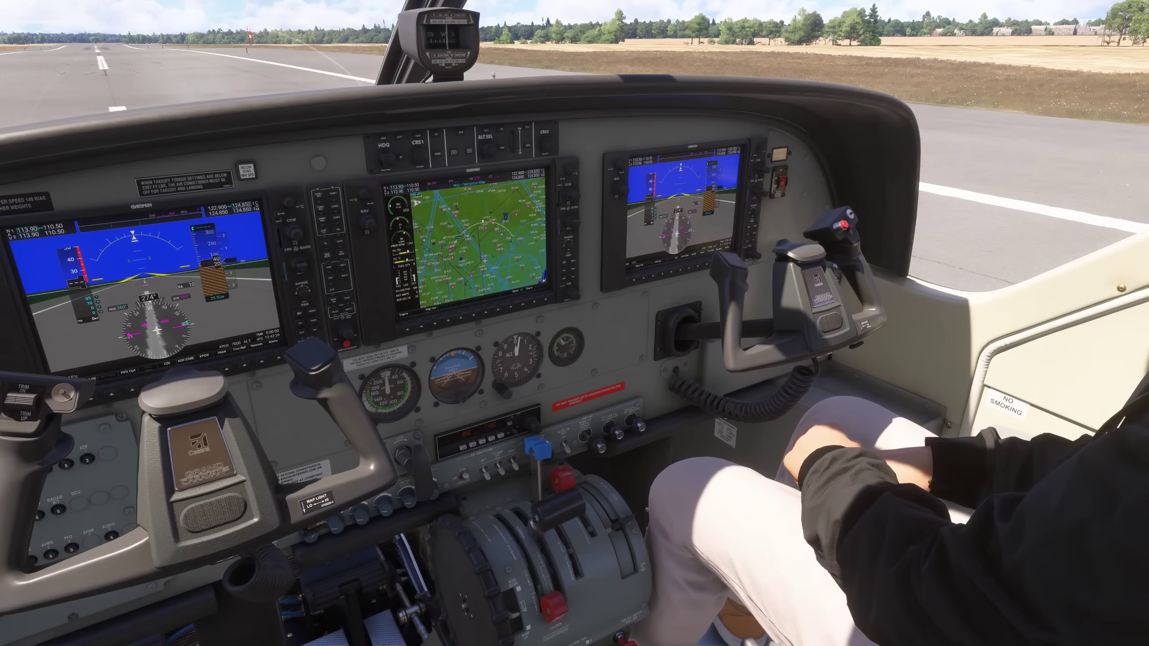
key("F3")
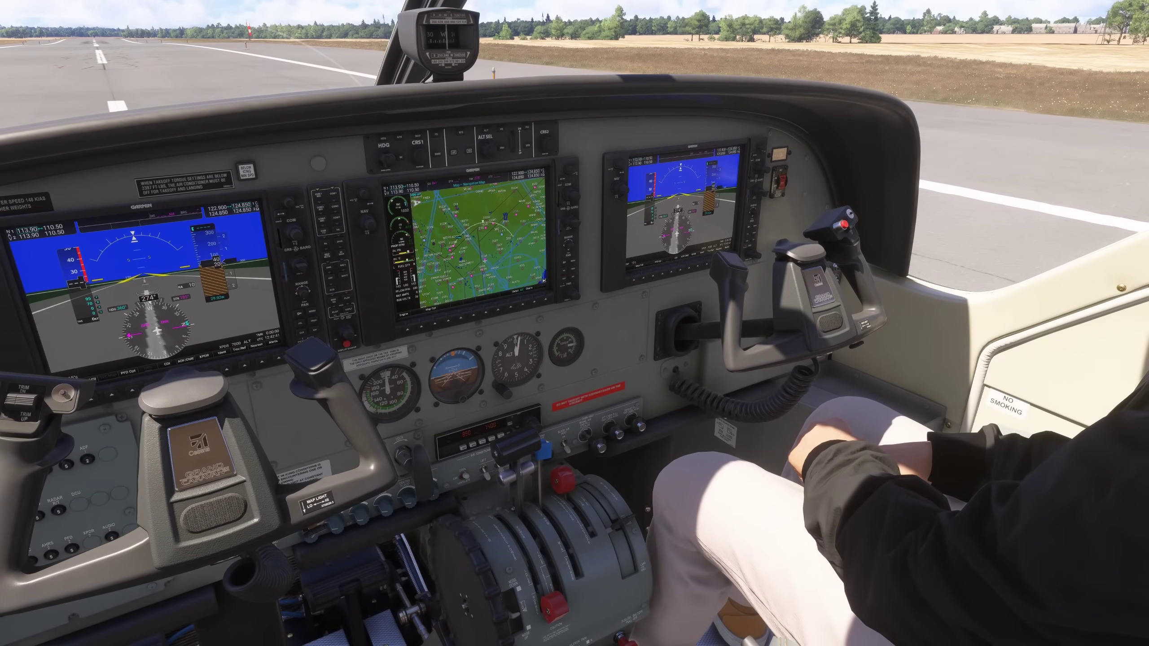
key("F2")
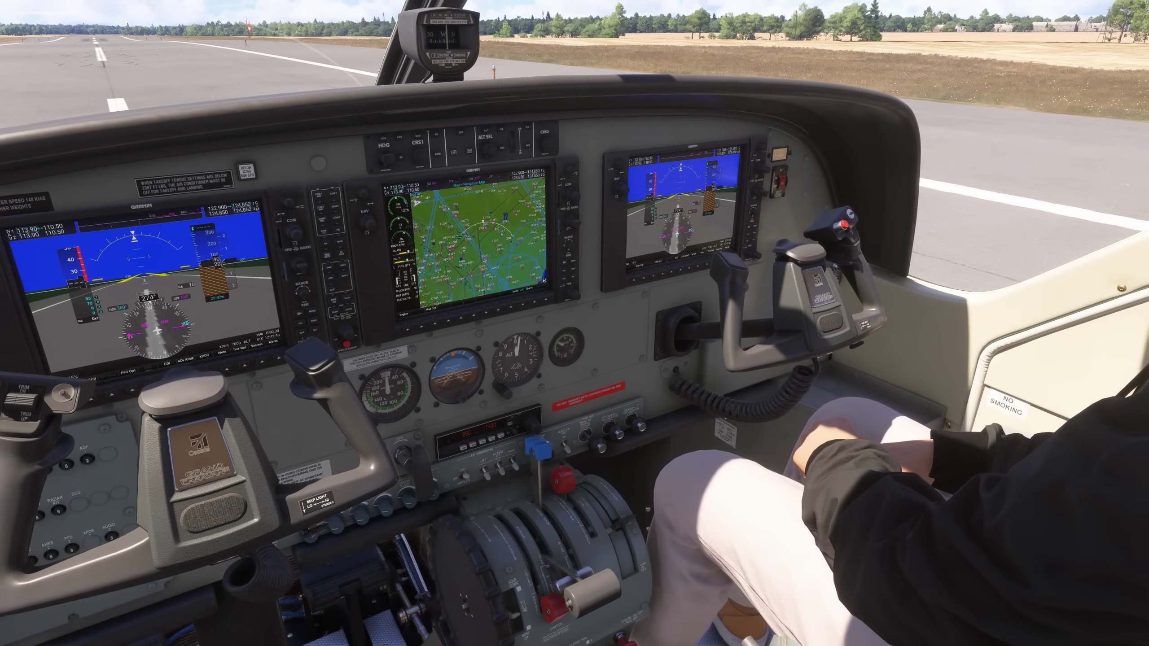